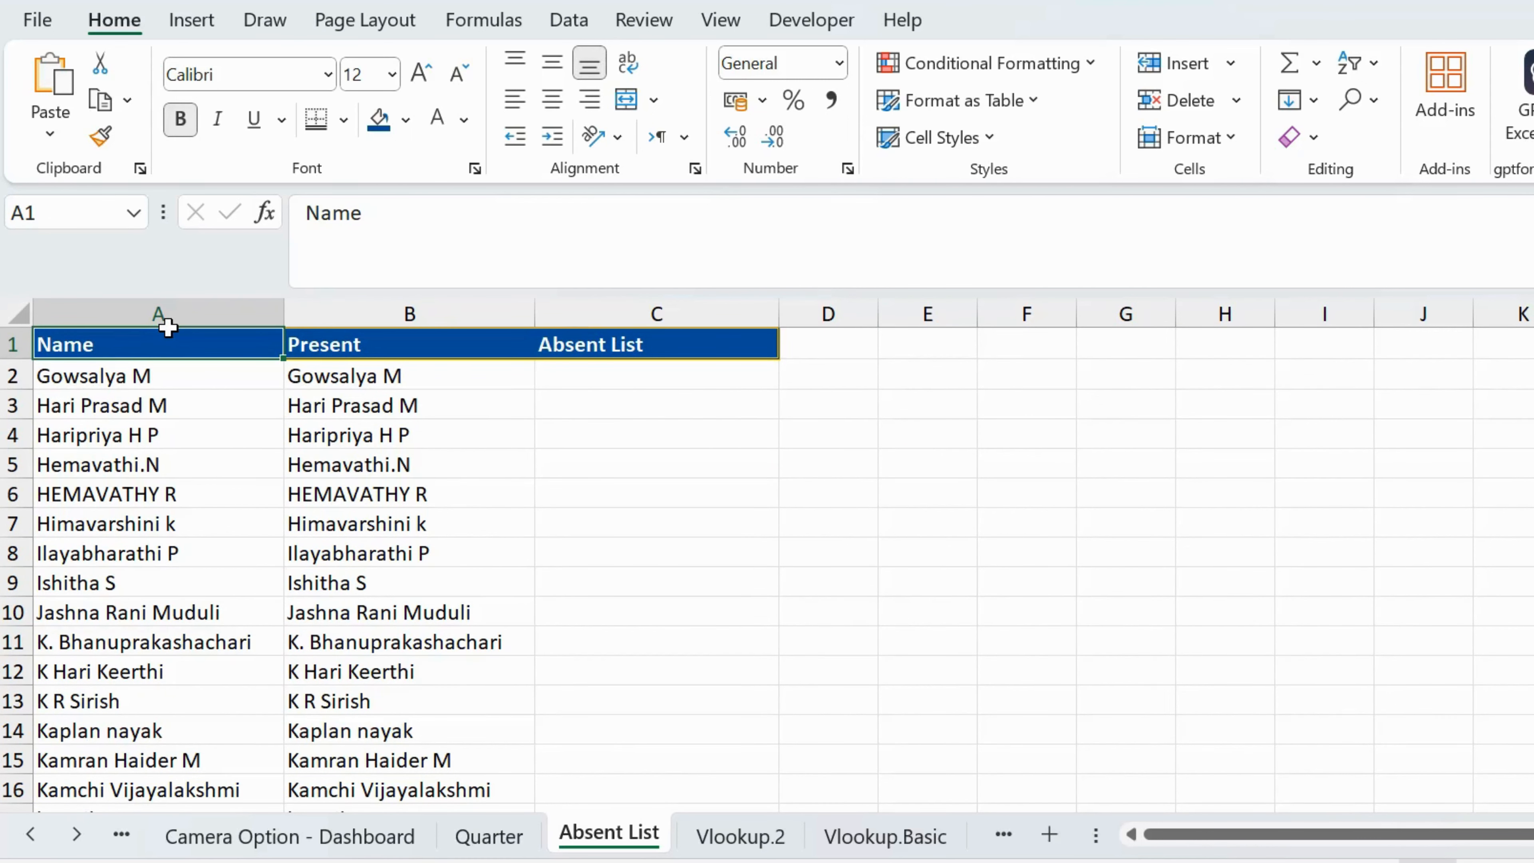
Step: Examine how far the Name list and the Present list extend down the Absent List sheet
{"action": "key", "text": "ctrl+shift+Down"}
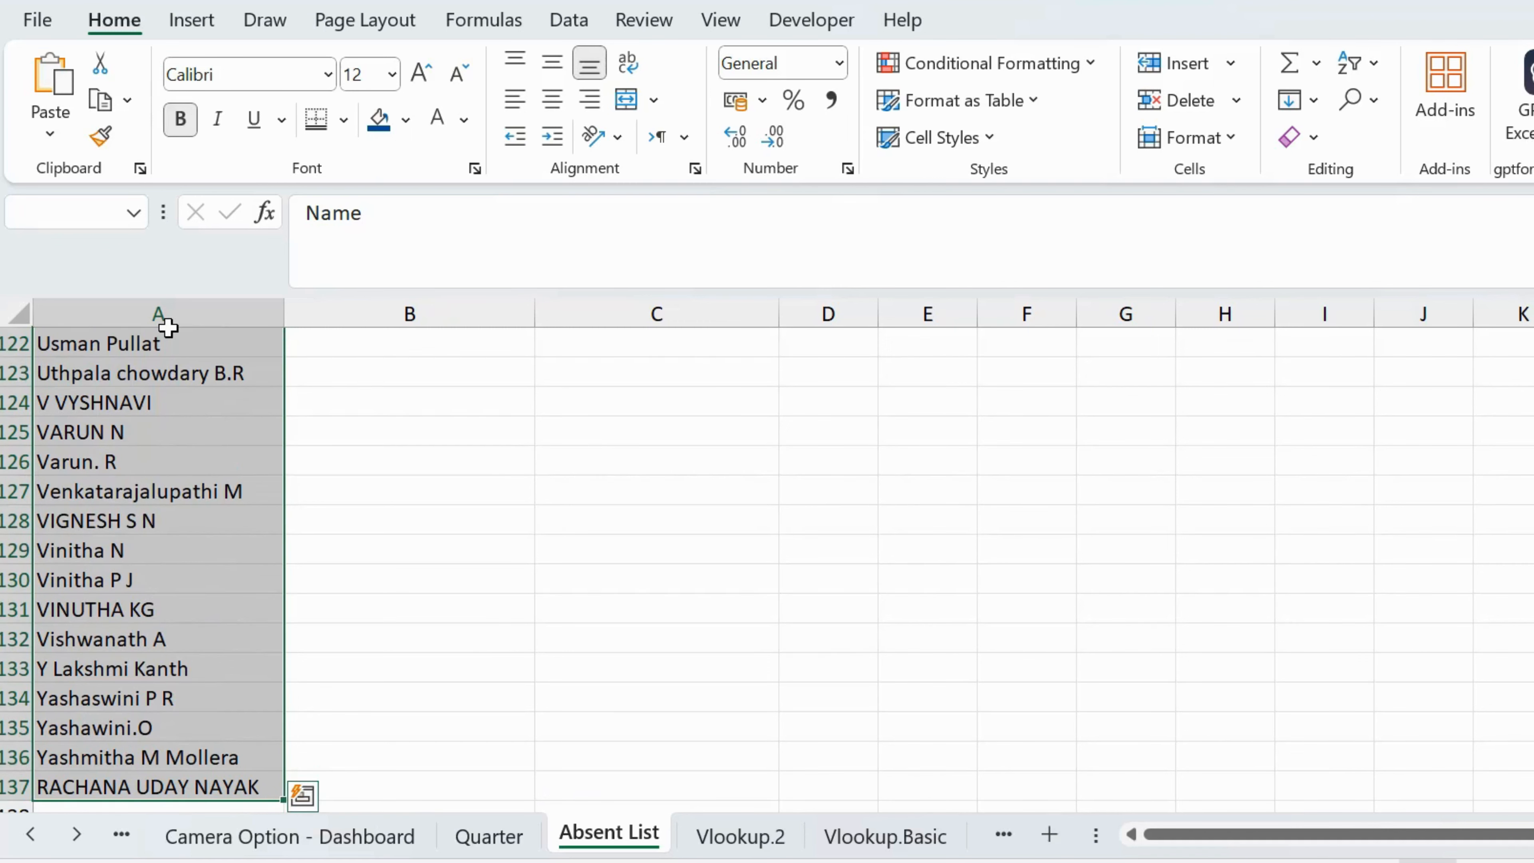
{"action": "key", "text": "ctrl+Home"}
{"action": "key", "text": "Right"}
{"action": "key", "text": "Down"}
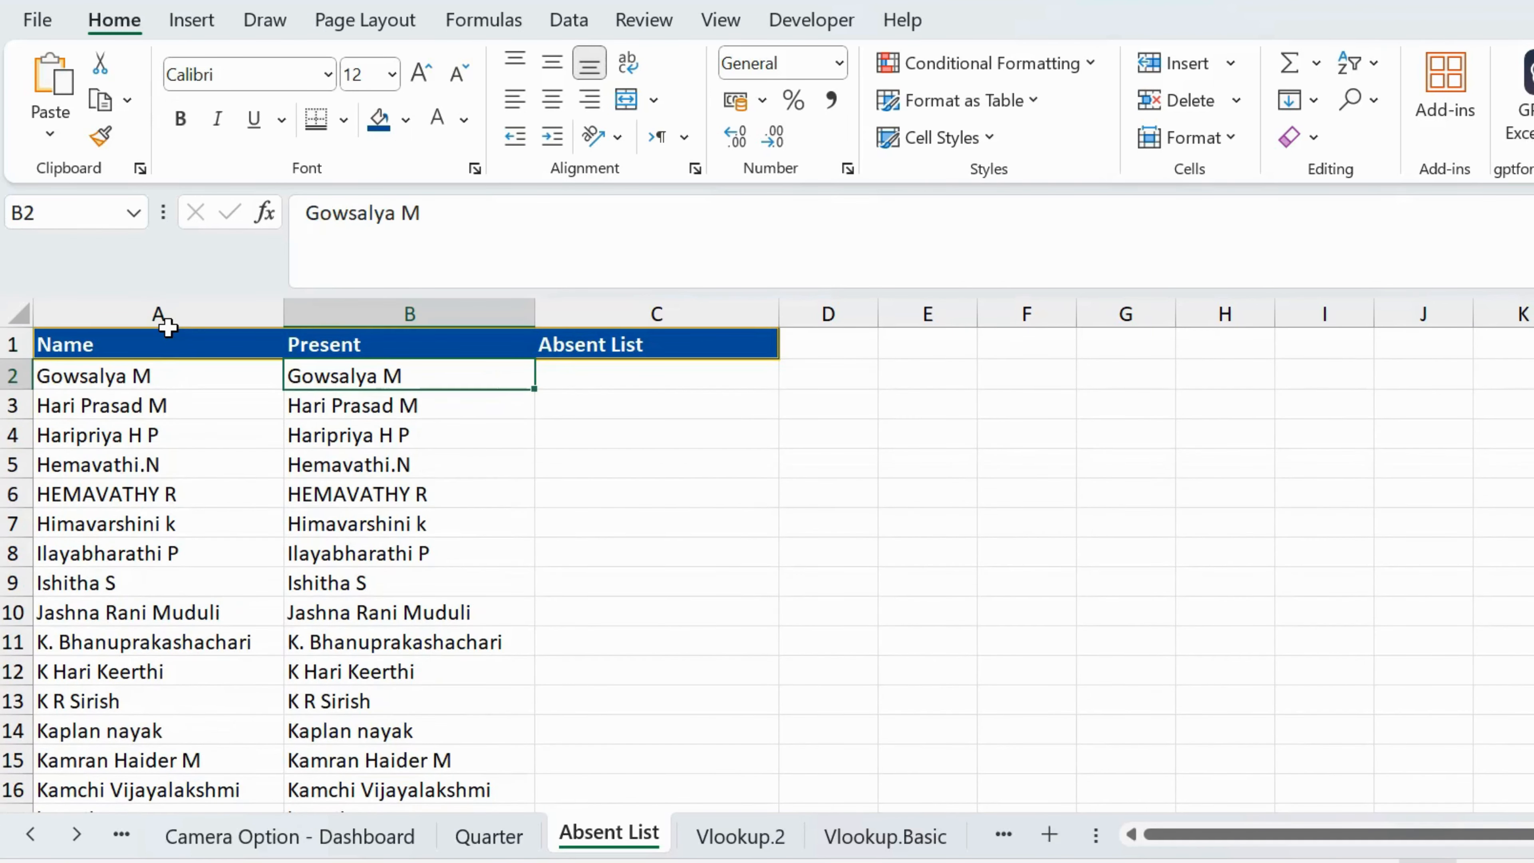
{"action": "key", "text": "ctrl+shift+Down"}
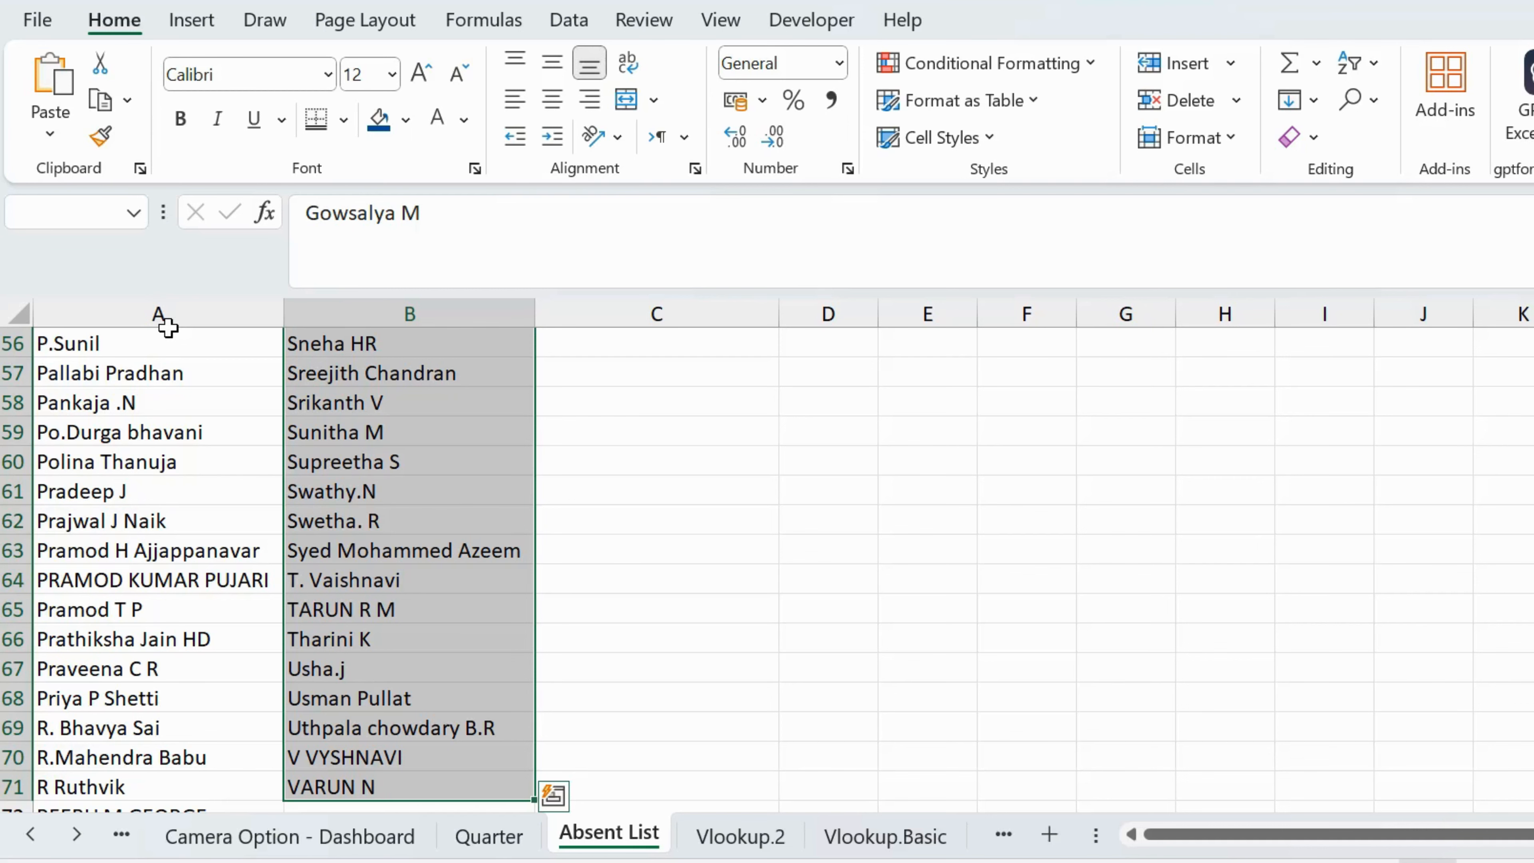
{"action": "key", "text": "Up"}
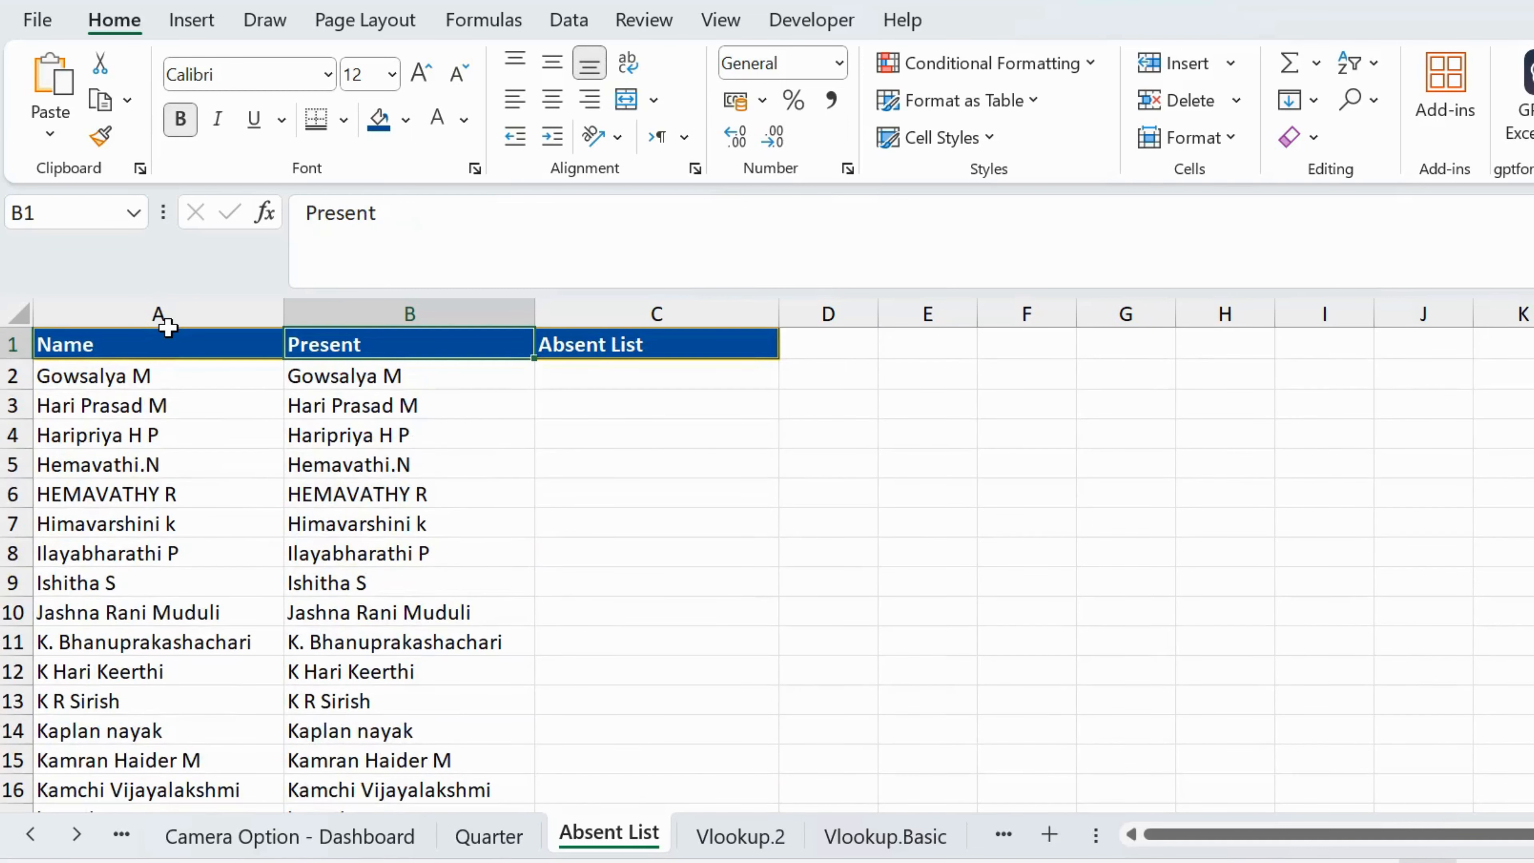
Step: Begin a FILTER formula in cell C2, directly below the Absent List header
{"action": "key", "text": "Right"}
{"action": "key", "text": "Down"}
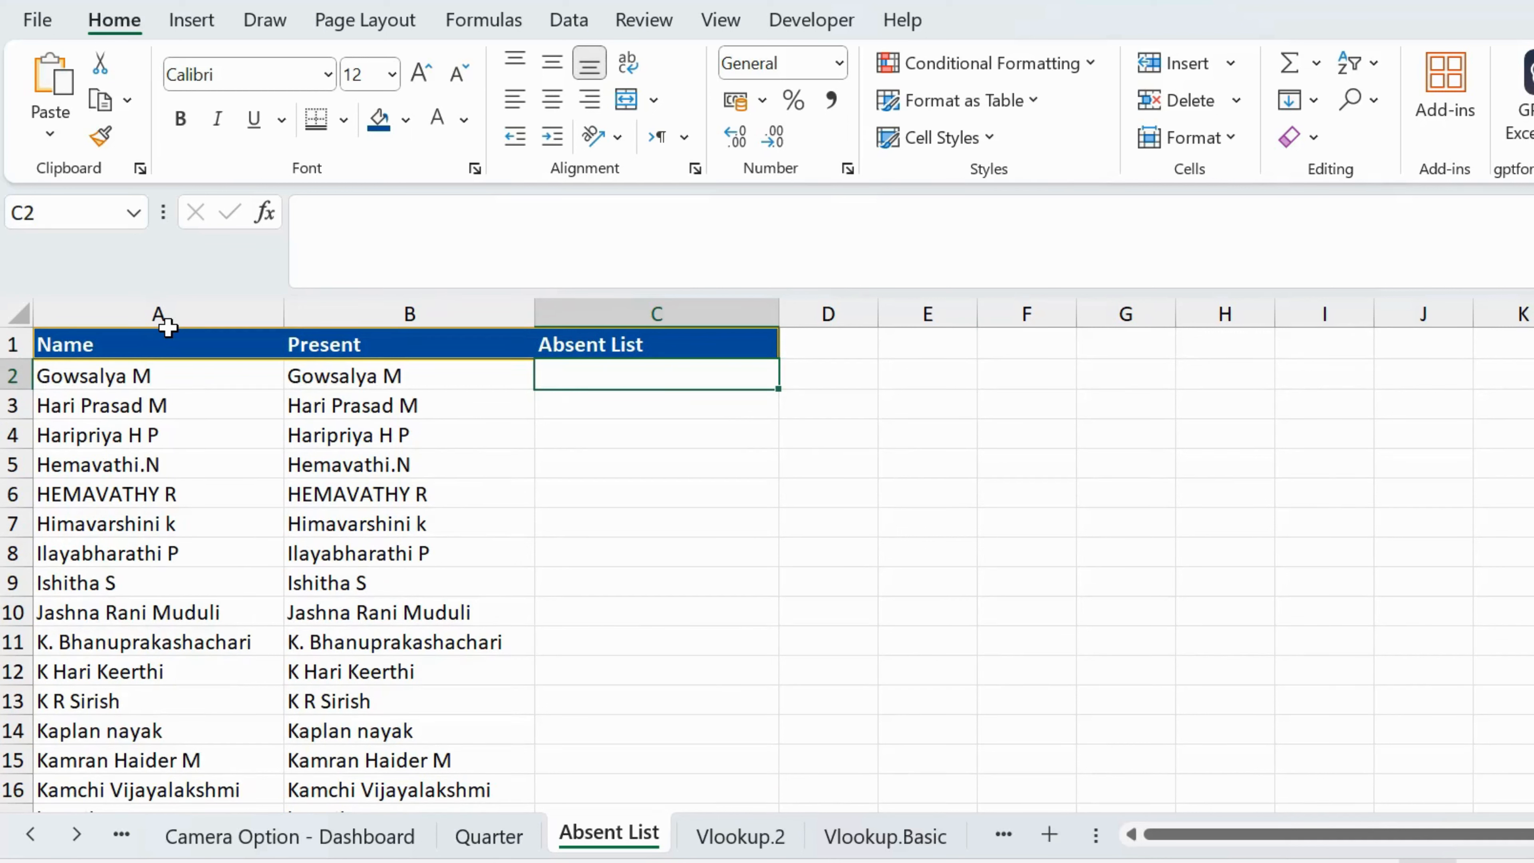
{"action": "type", "text": "="}
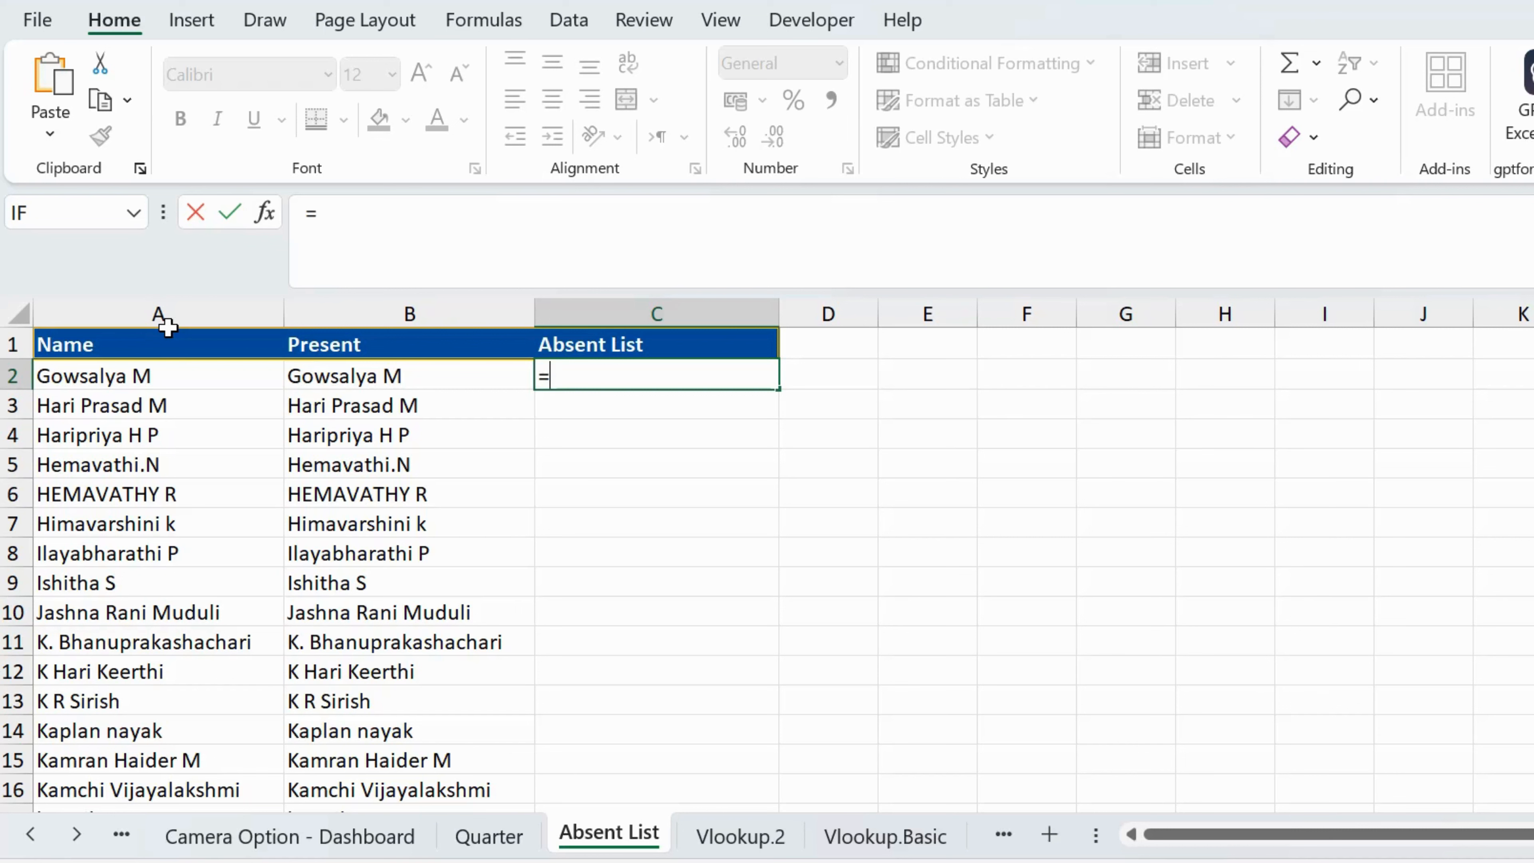
{"action": "key", "text": "Escape"}
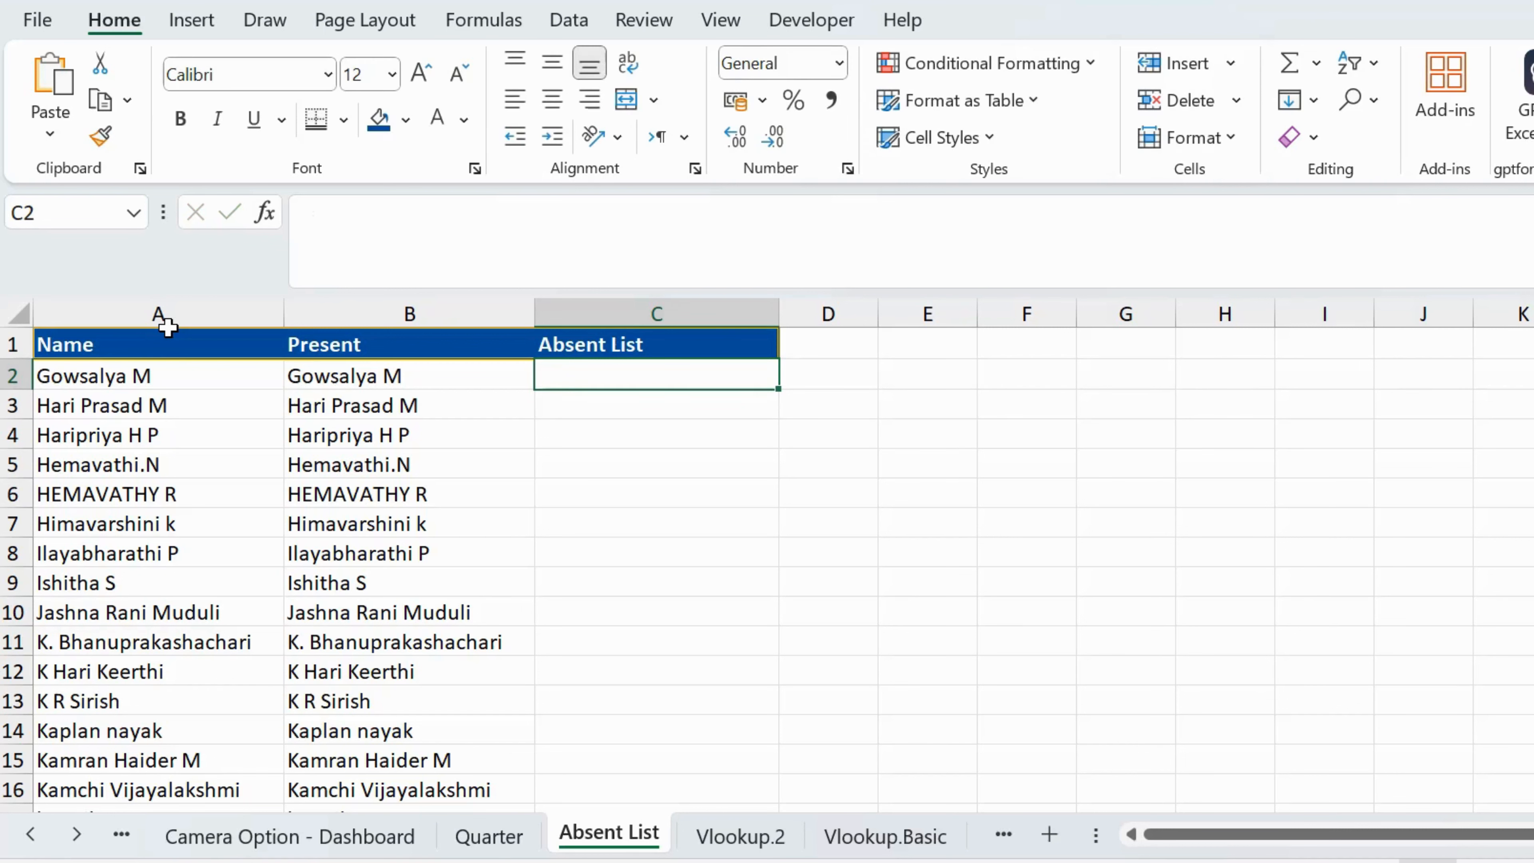
{"action": "type", "text": "=fli"}
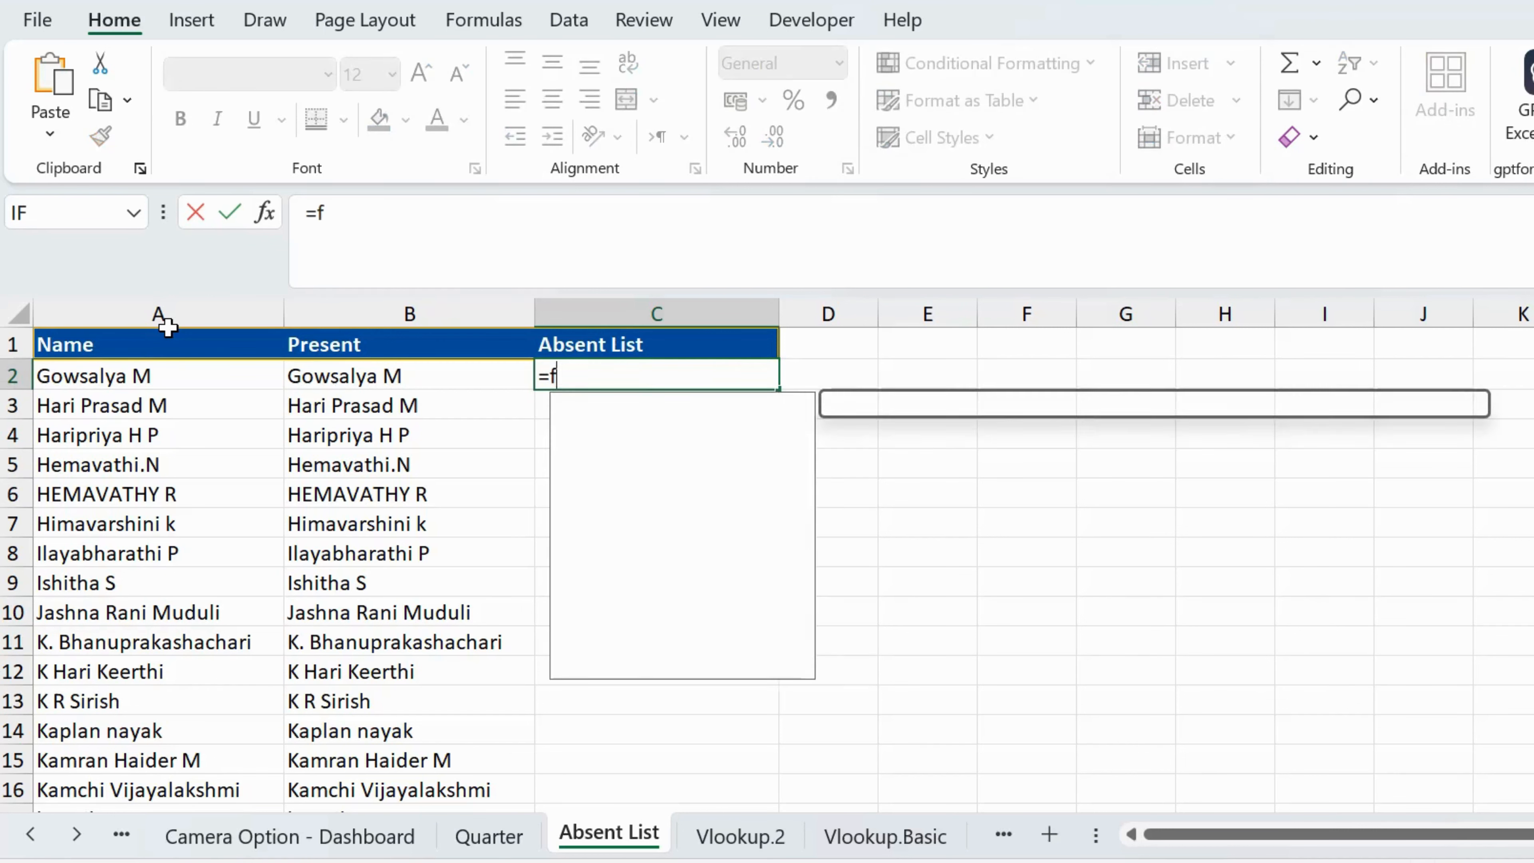
{"action": "key", "text": "BackSpace"}
{"action": "key", "text": "BackSpace"}
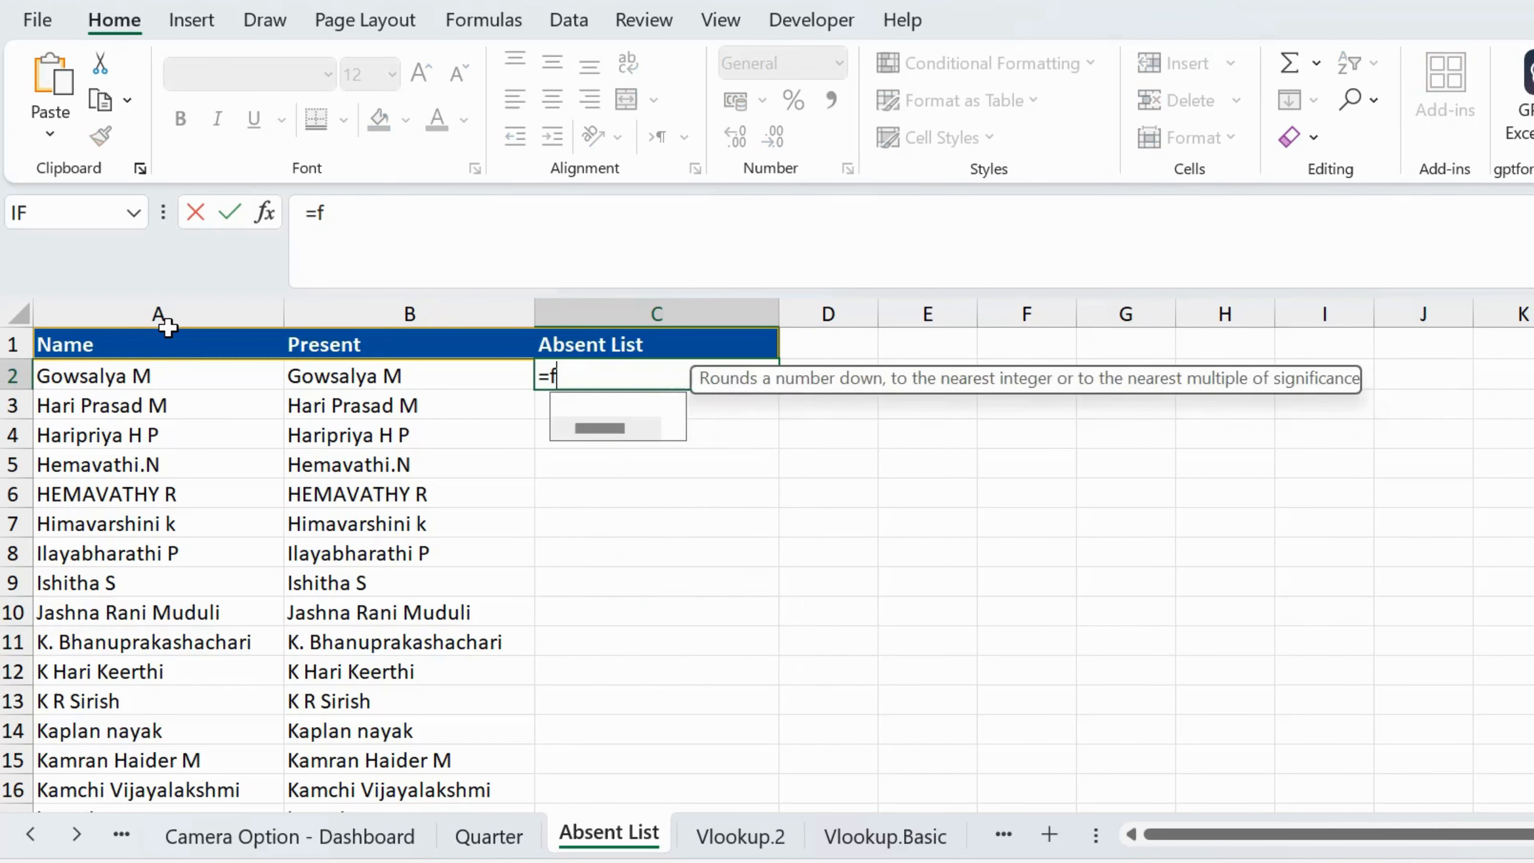
{"action": "type", "text": "ilter"}
{"action": "key", "text": "Tab"}
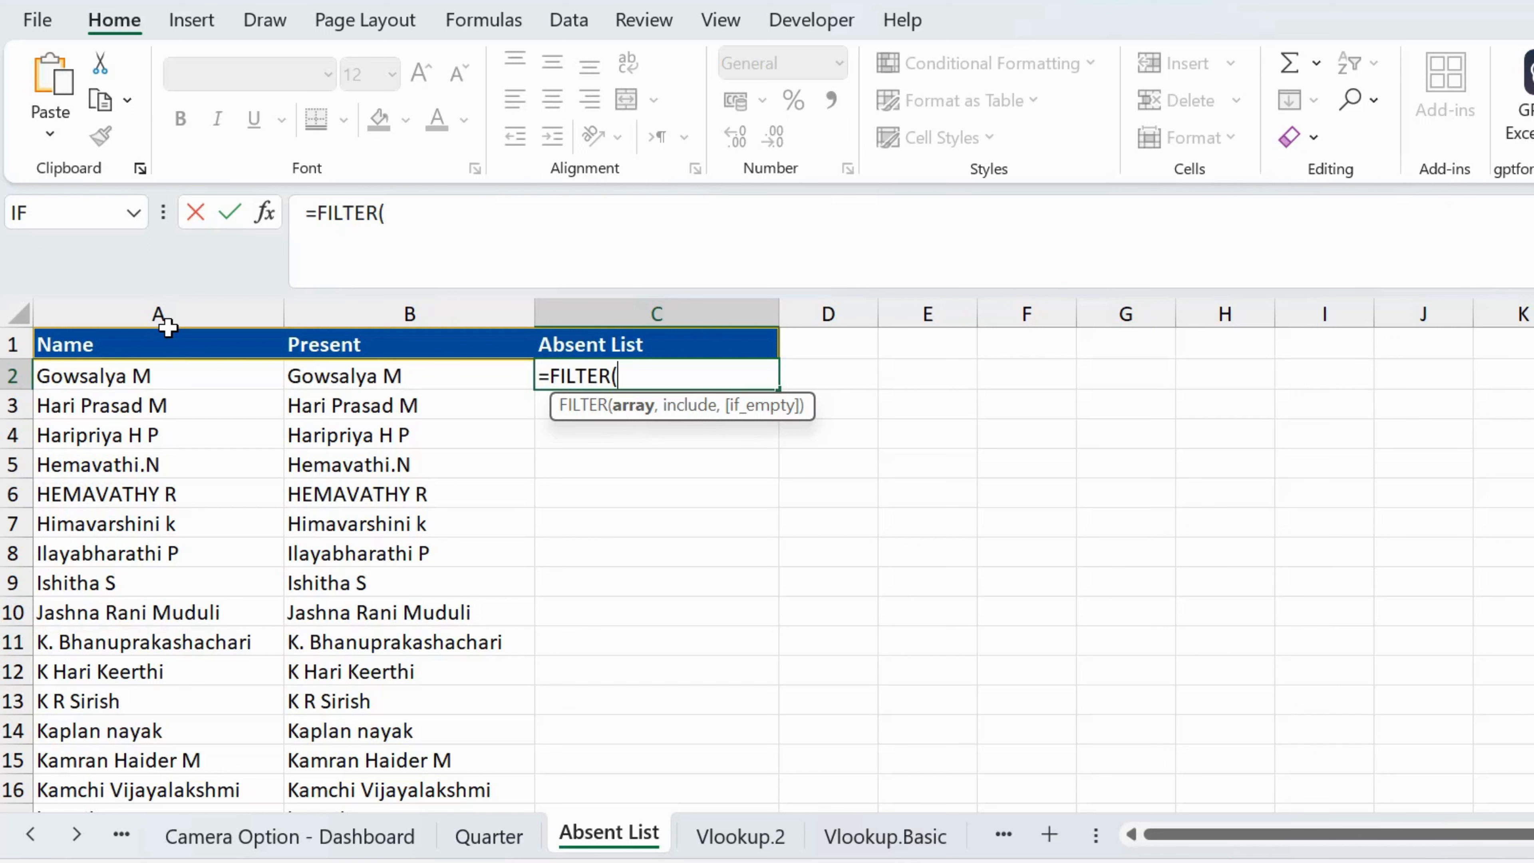
Step: Set the FILTER array to the full Name list, A2:A137, and move on to the include argument
{"action": "left_click", "coordinate": [118, 366]}
{"action": "key", "text": "shift+Down"}
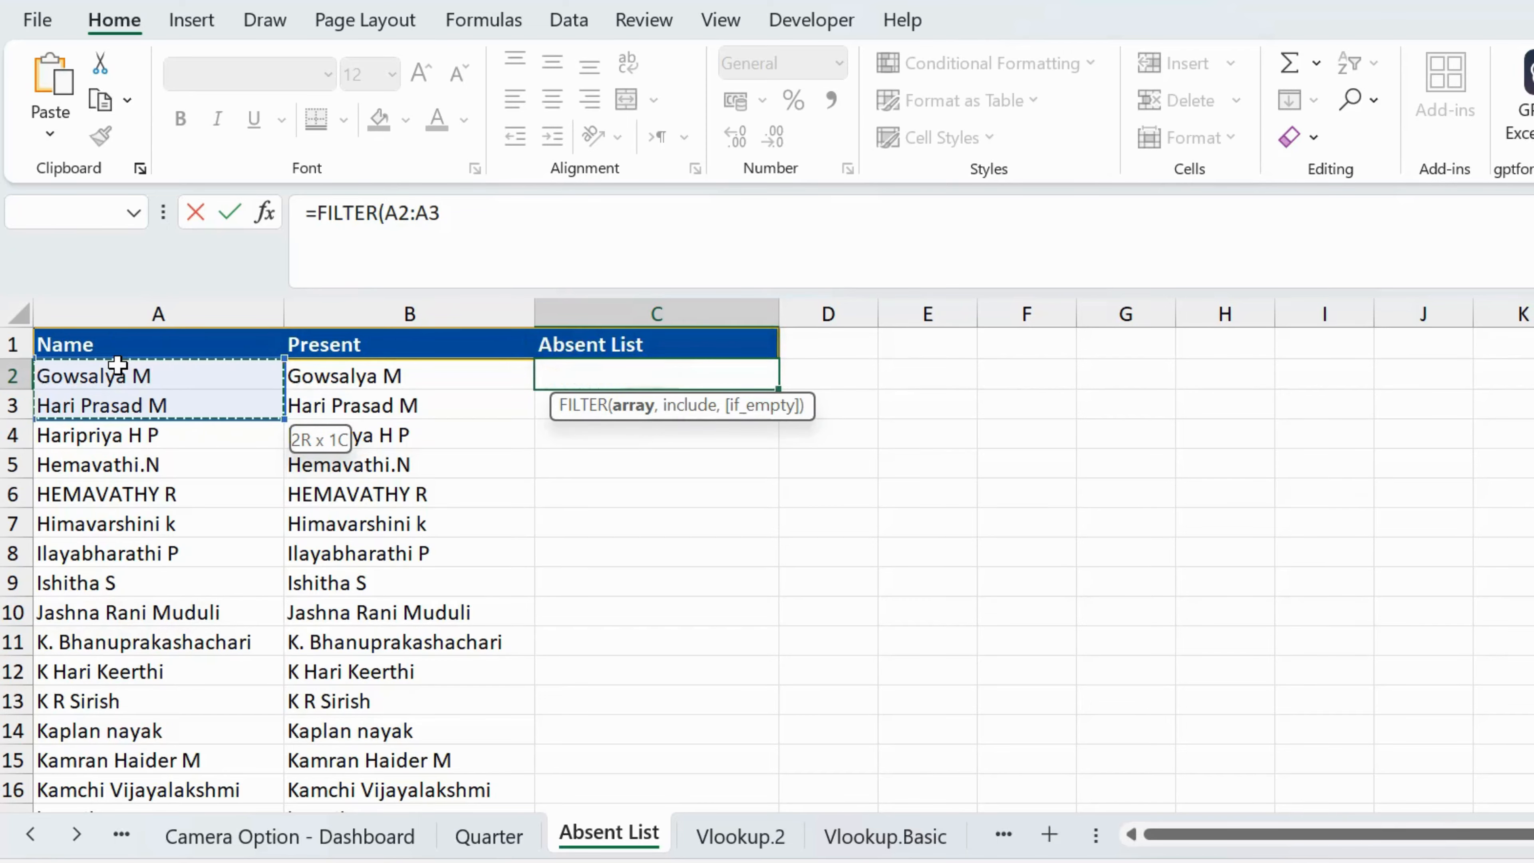
{"action": "key", "text": "ctrl+shift+Down"}
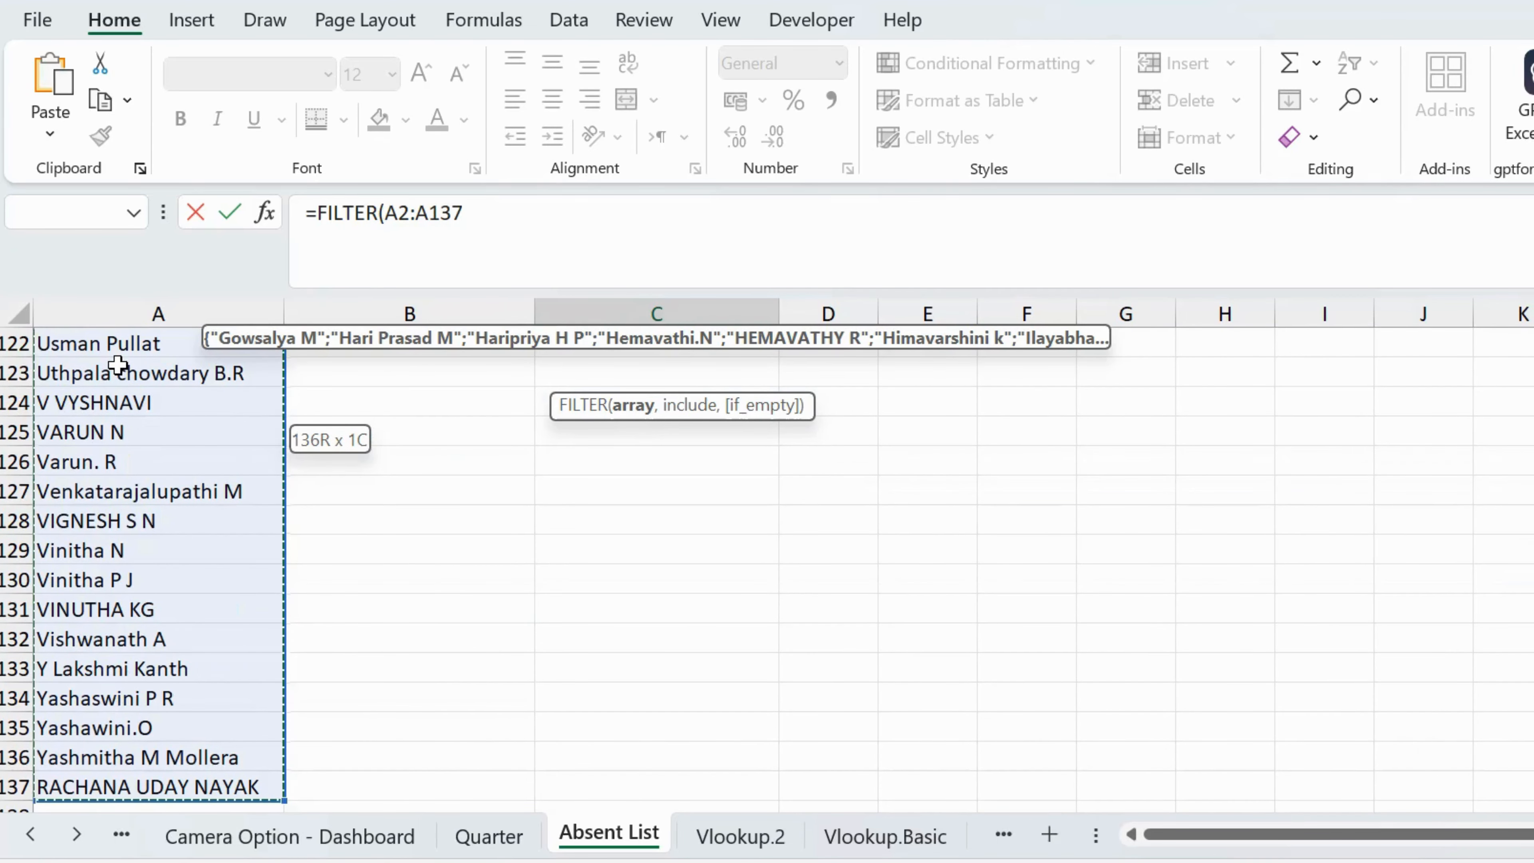
{"action": "type", "text": ","}
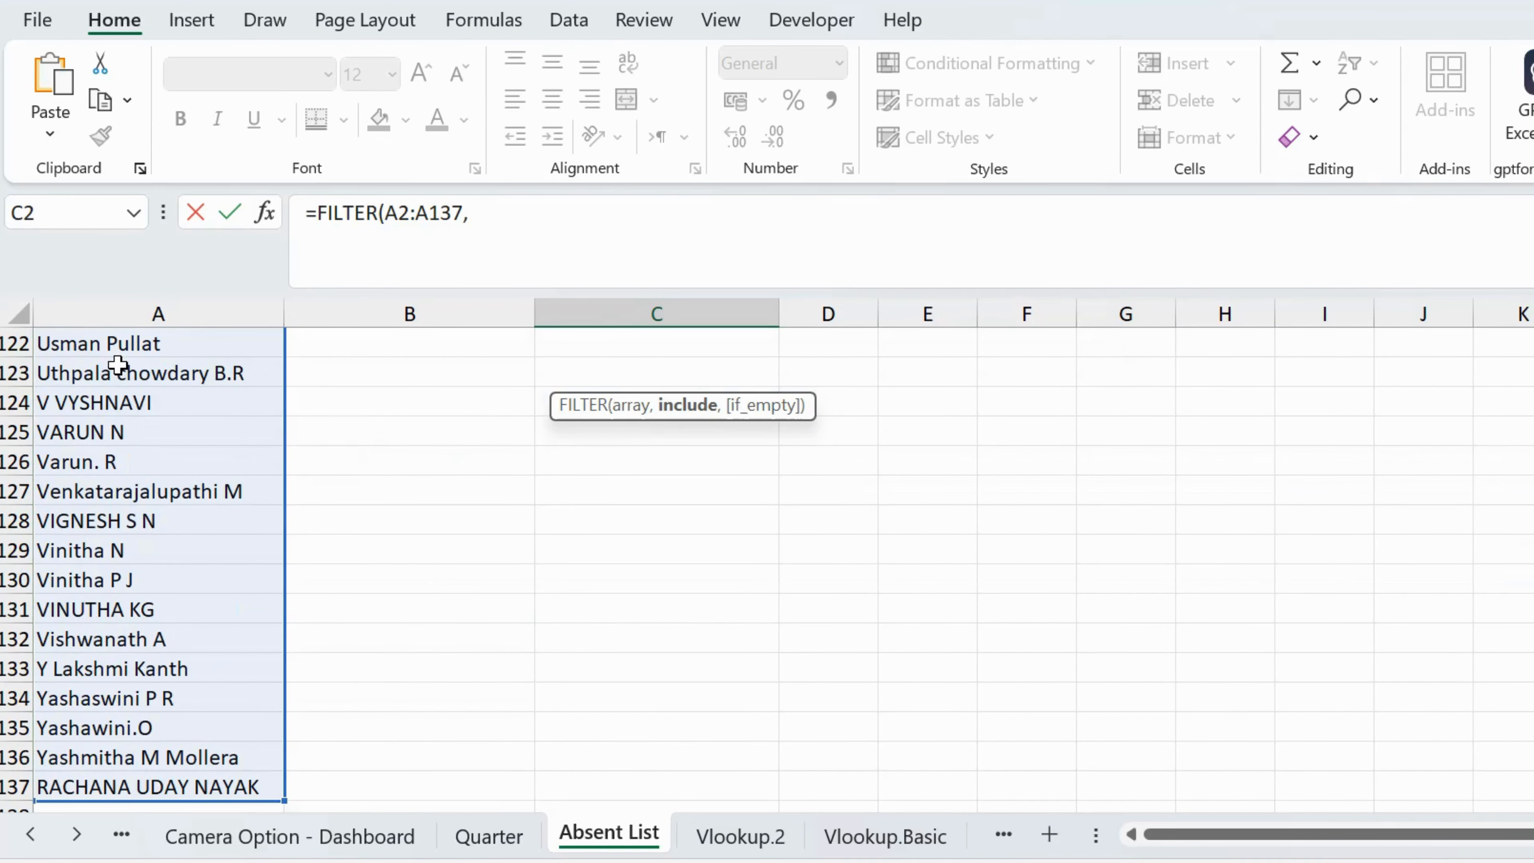
{"action": "key", "text": "Up"}
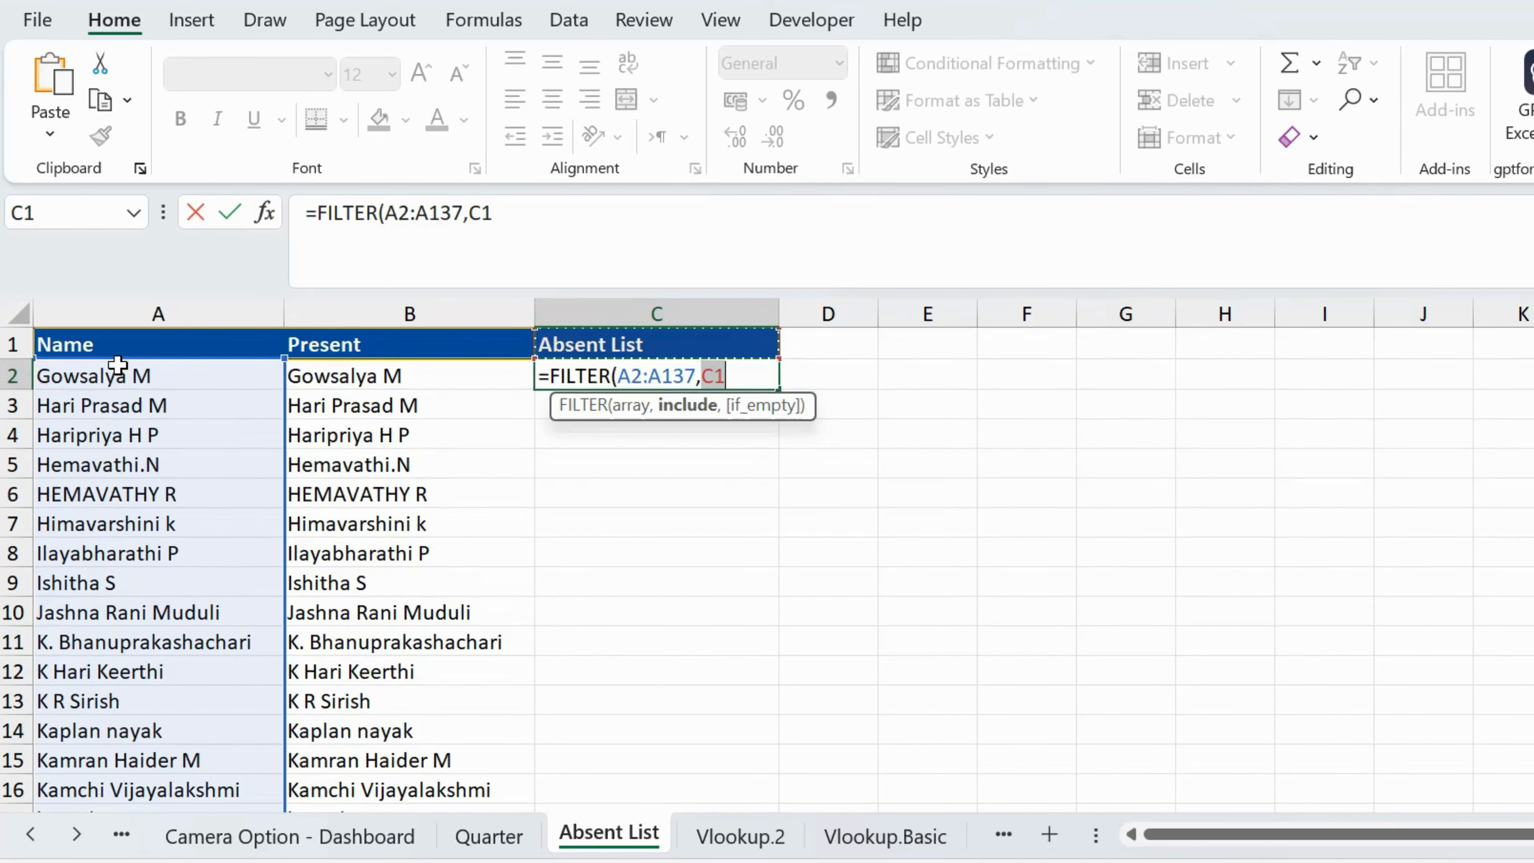
{"action": "key", "text": "BackSpace"}
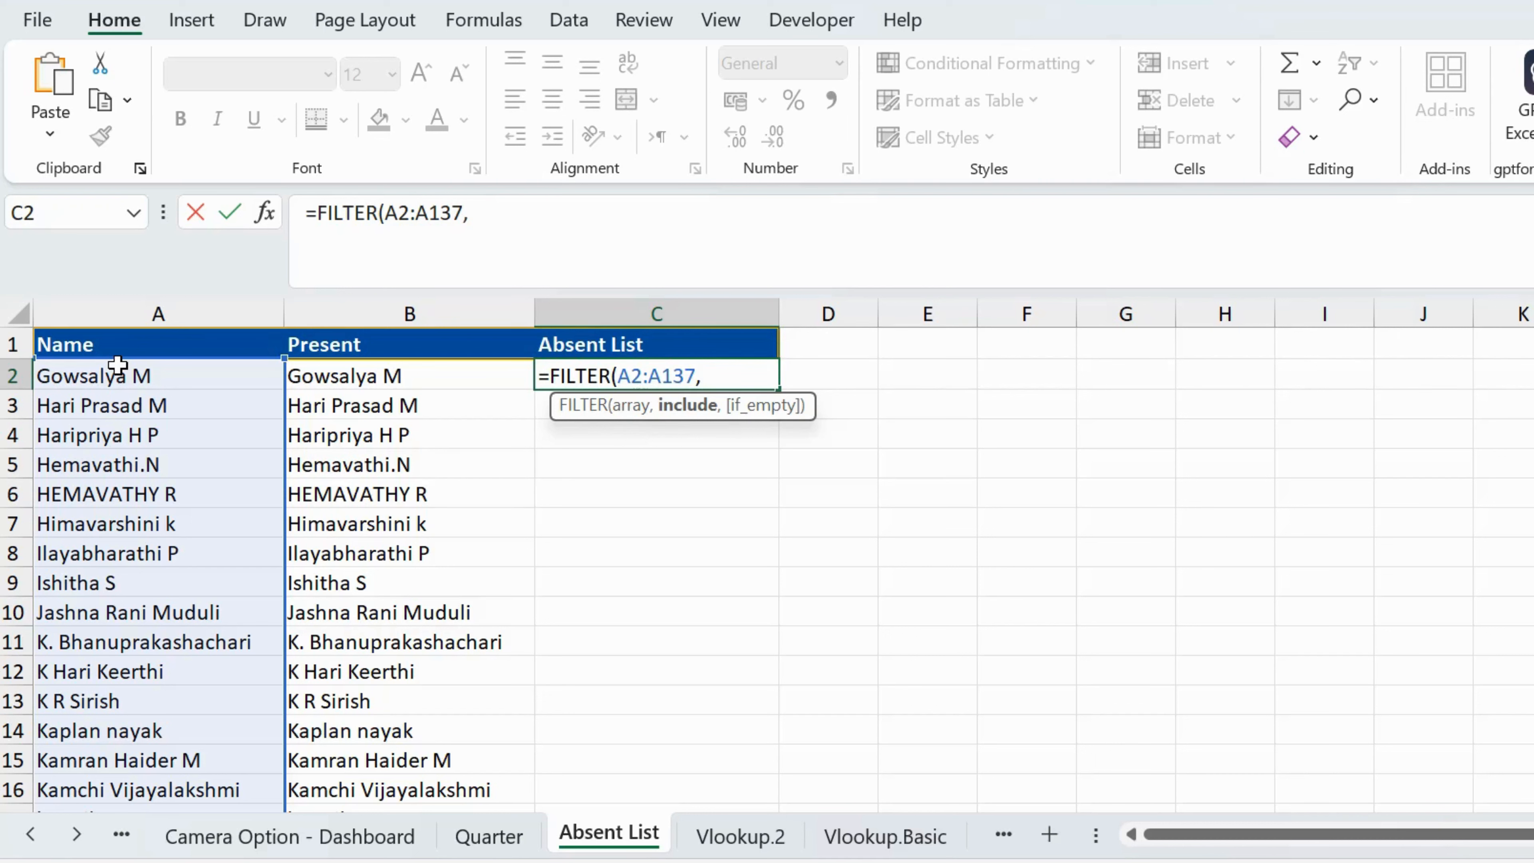
Step: Nest a COUNTIF in the include argument with the Present list, B2:B71, as its range
{"action": "type", "text": "c"}
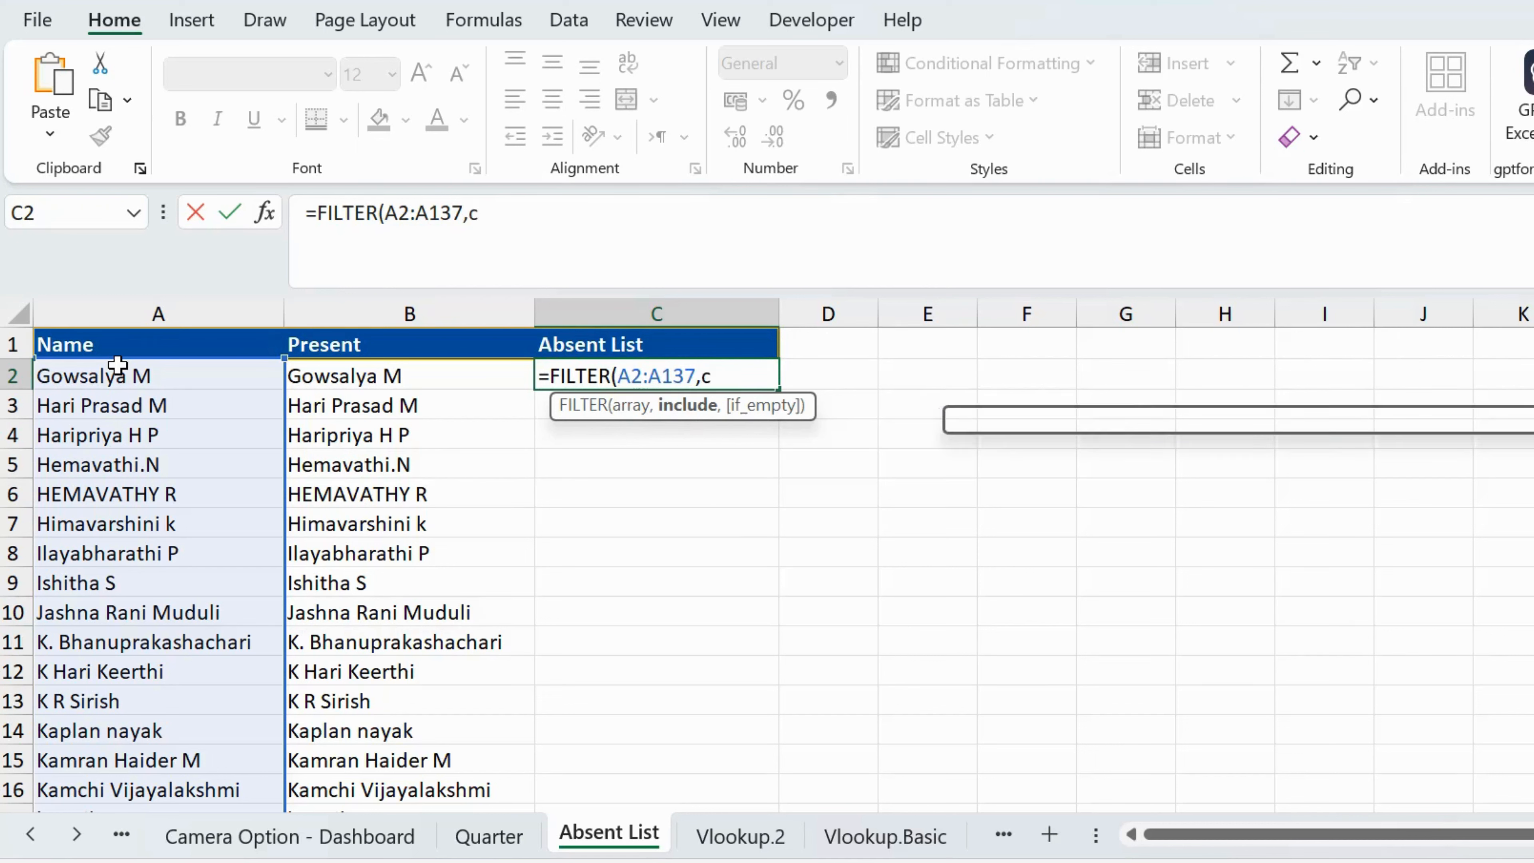
{"action": "type", "text": "ountif"}
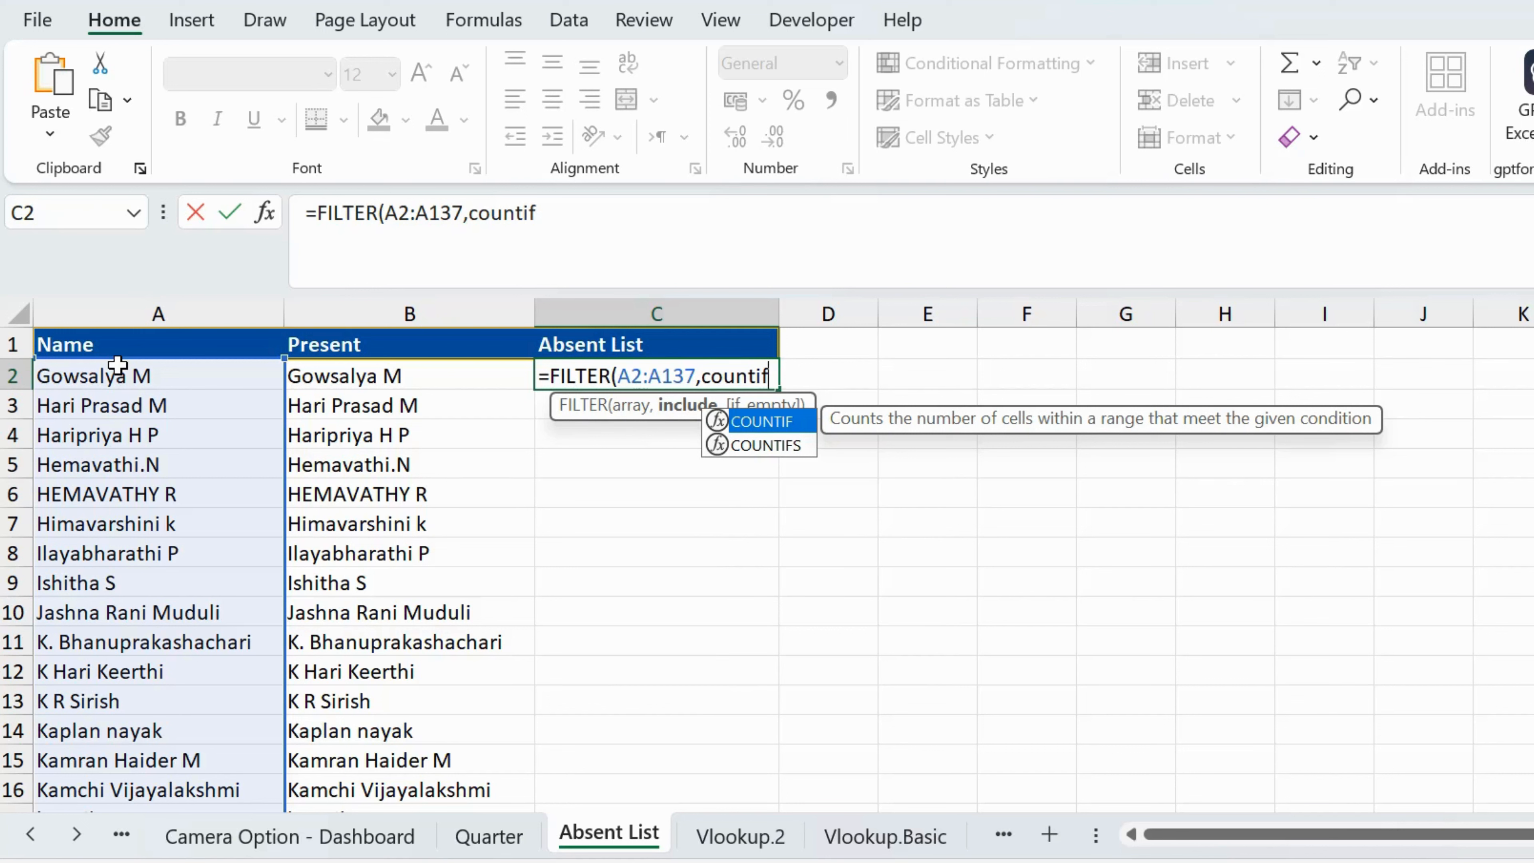
{"action": "key", "text": "Tab"}
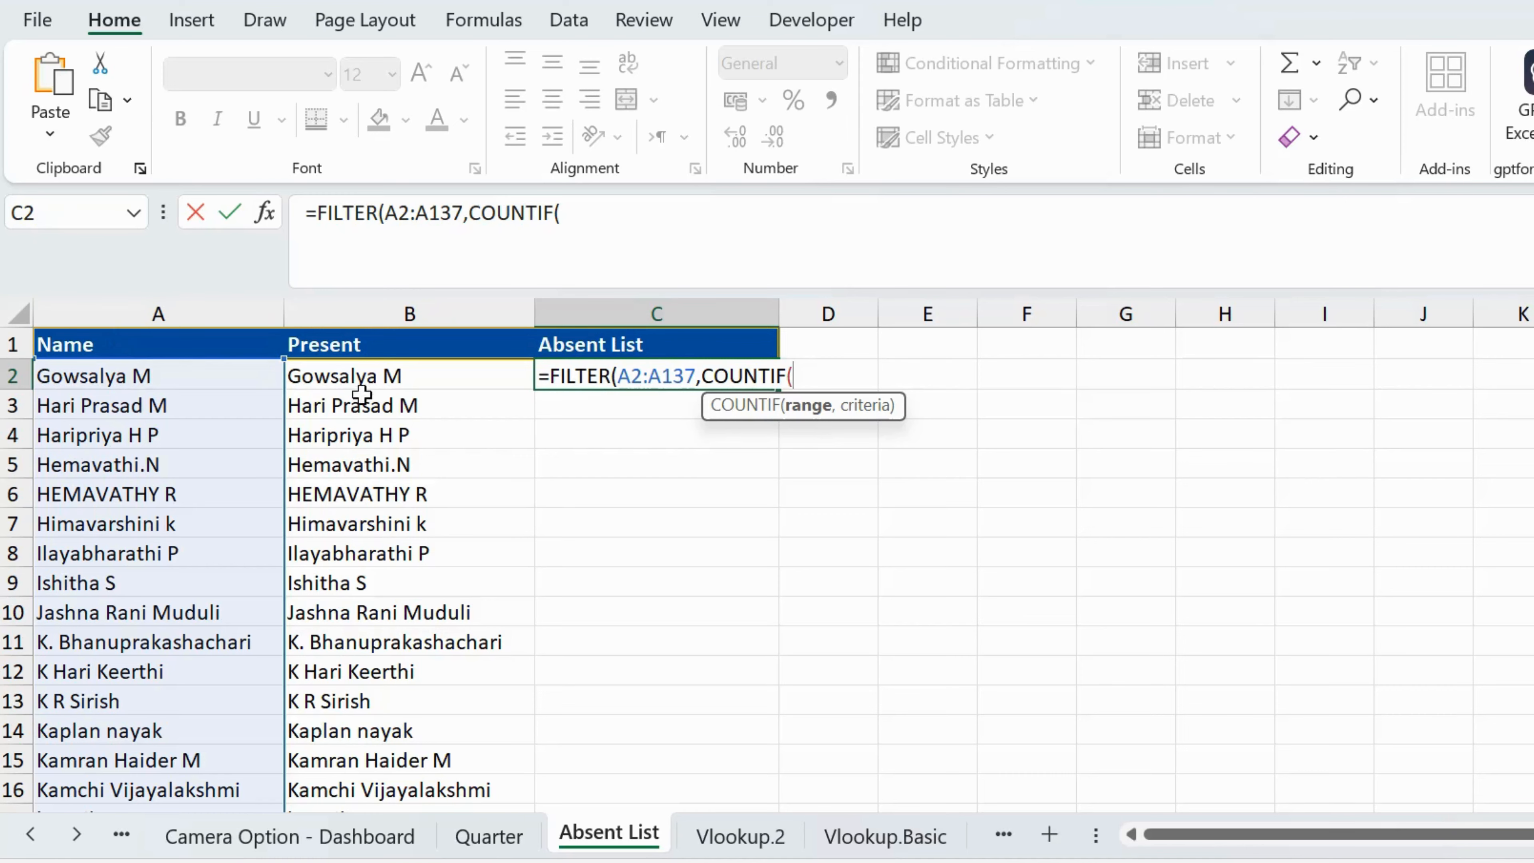
{"action": "left_click", "coordinate": [368, 380]}
{"action": "key", "text": "ctrl+shift+Down"}
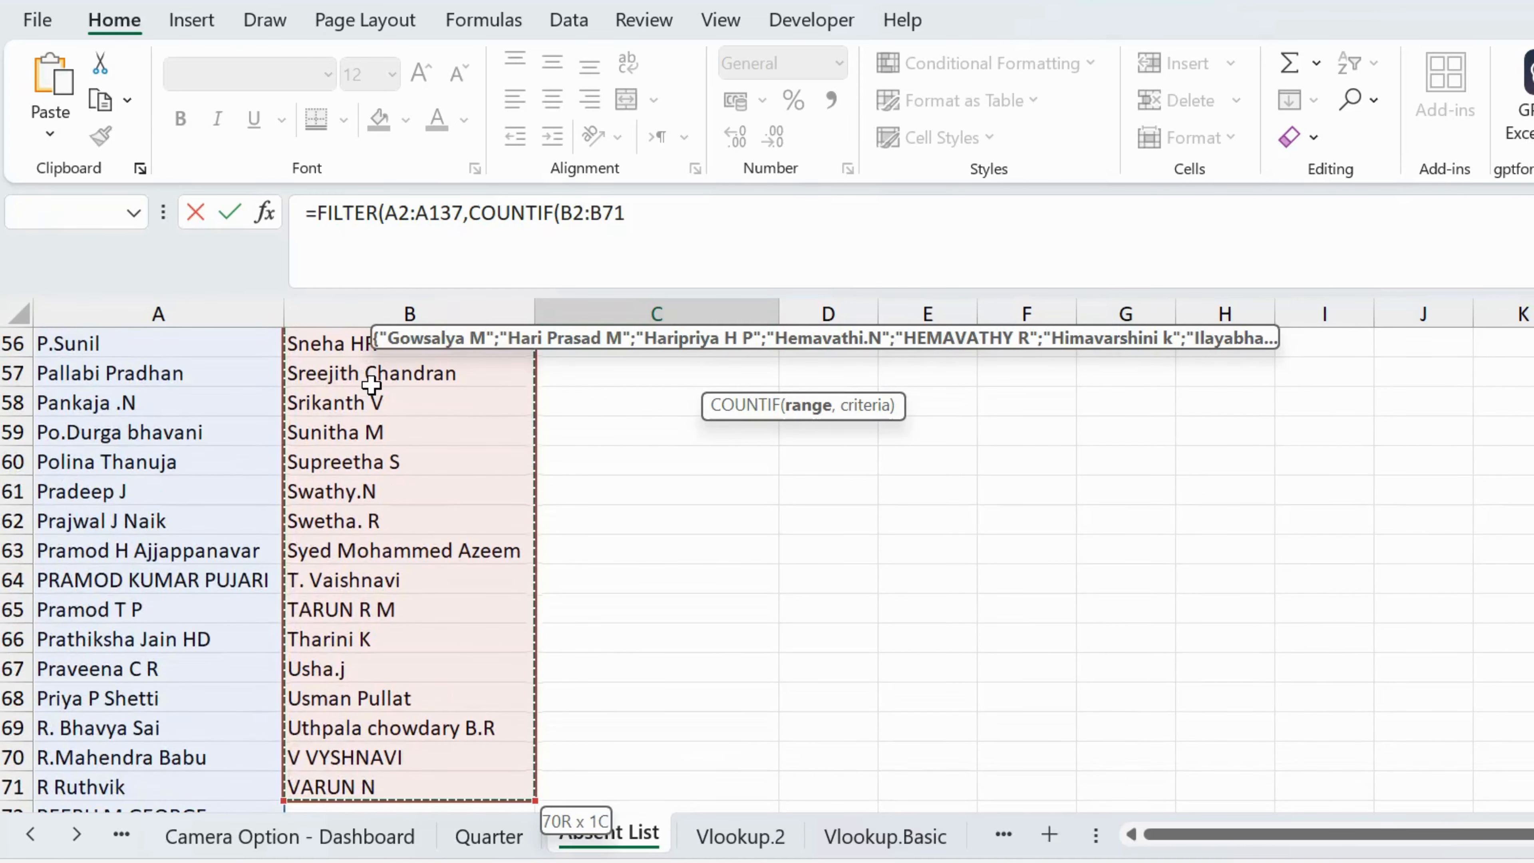
{"action": "scroll", "coordinate": [371, 385], "scroll_direction": "up", "scroll_amount": 20}
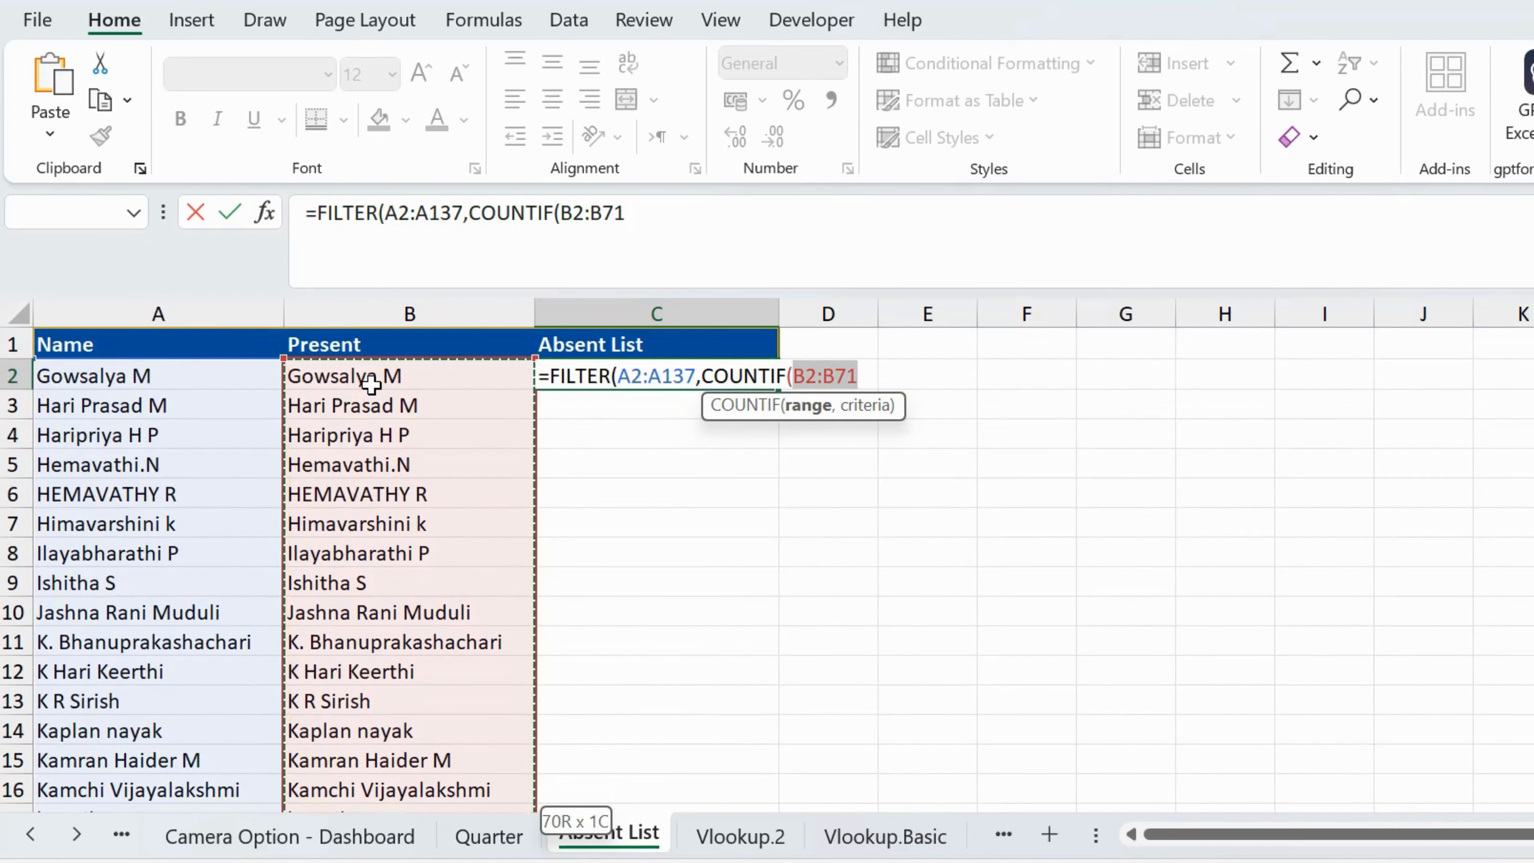
{"action": "type", "text": ","}
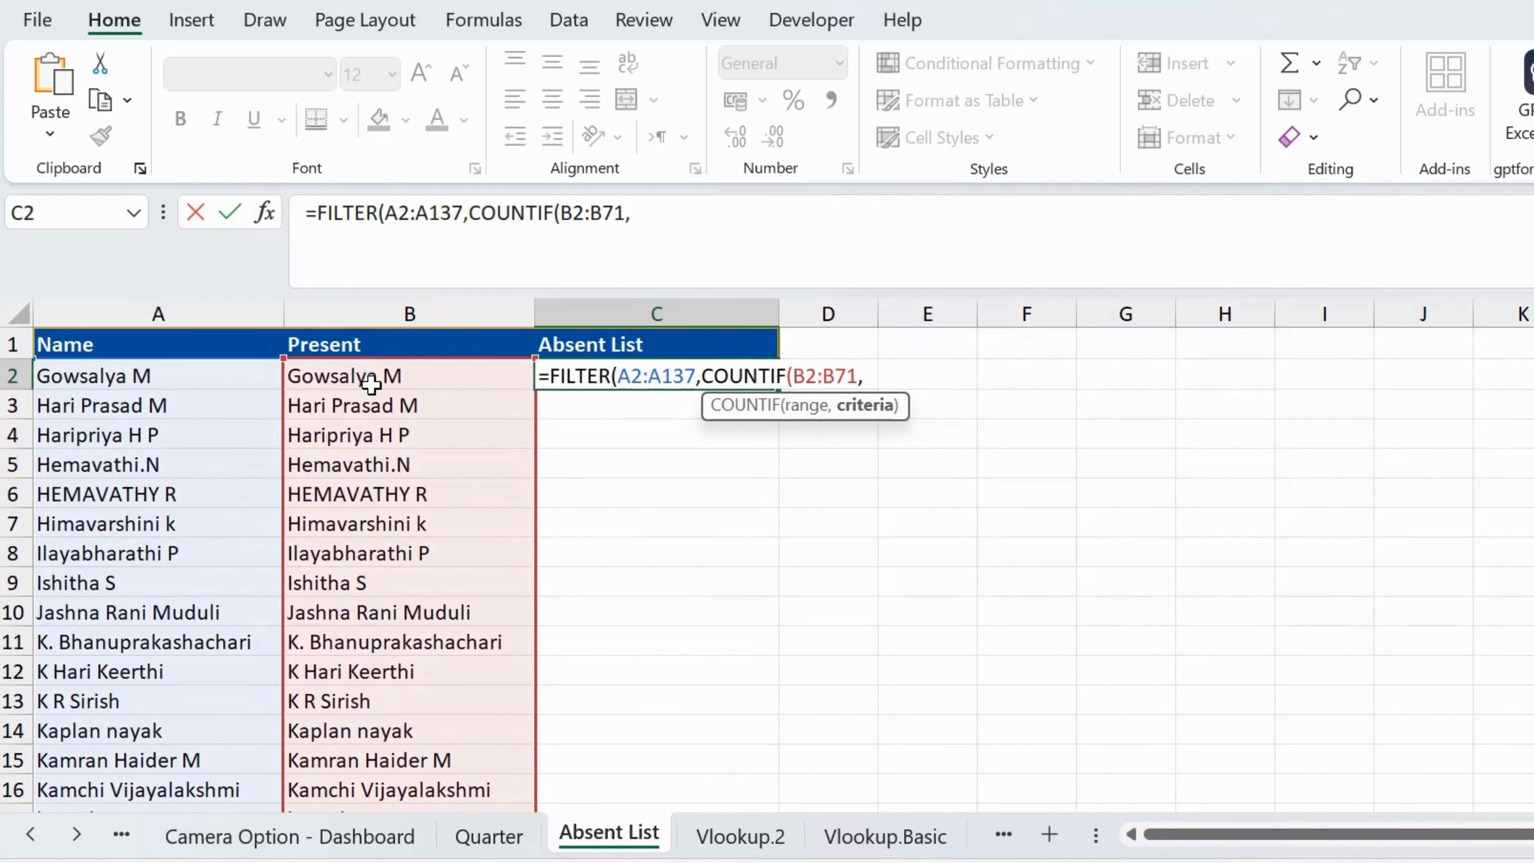
Step: Set the COUNTIF criteria to the Name list A2:A137 and close its parenthesis
{"action": "left_click", "coordinate": [204, 384]}
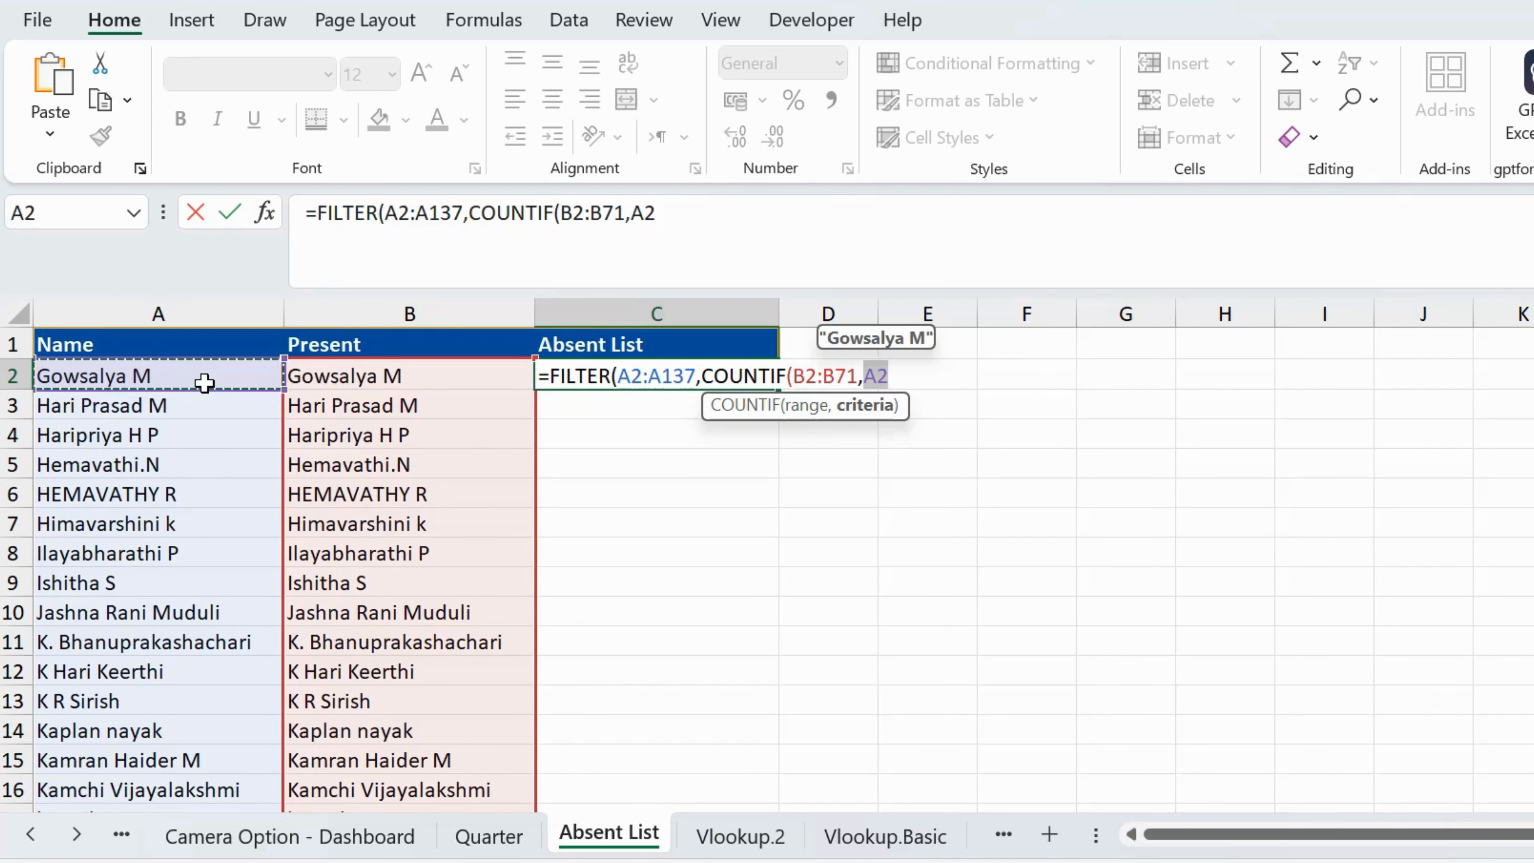
{"action": "key", "text": "ctrl+shift+Down"}
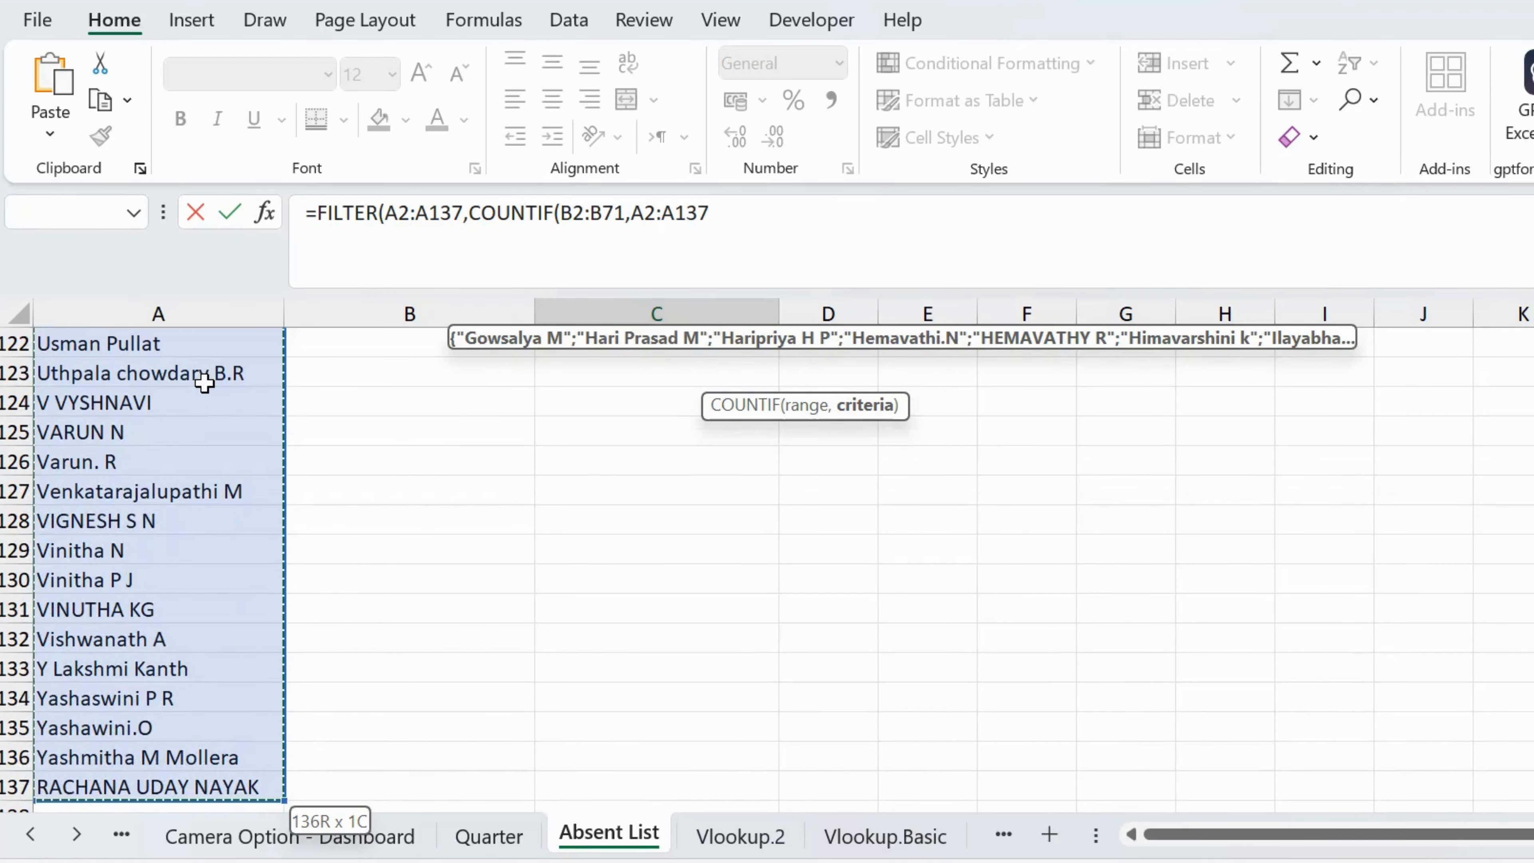
{"action": "type", "text": ")"}
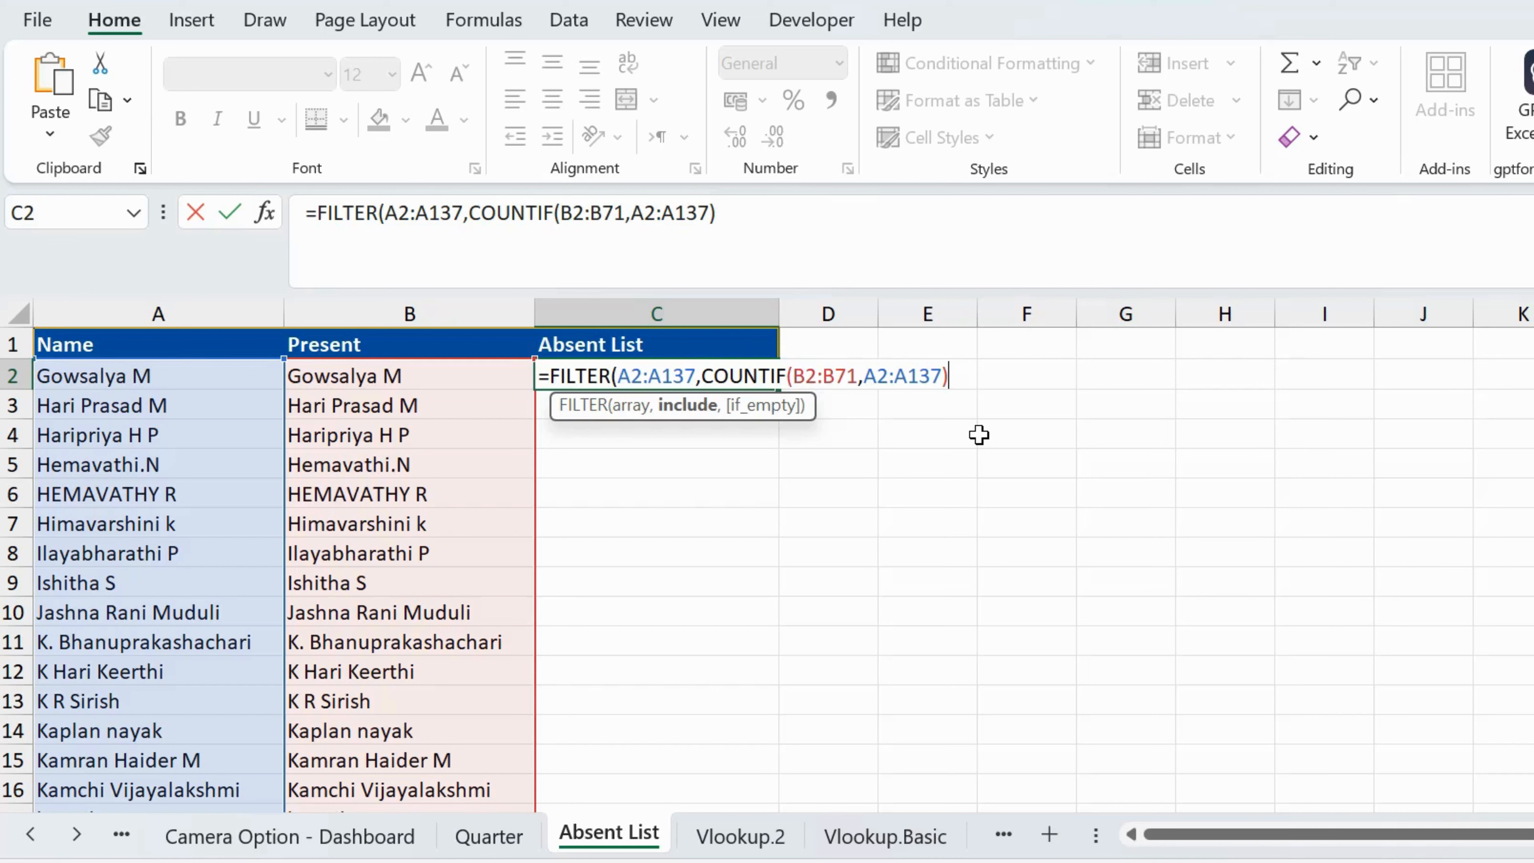
{"action": "key", "text": "BackSpace"}
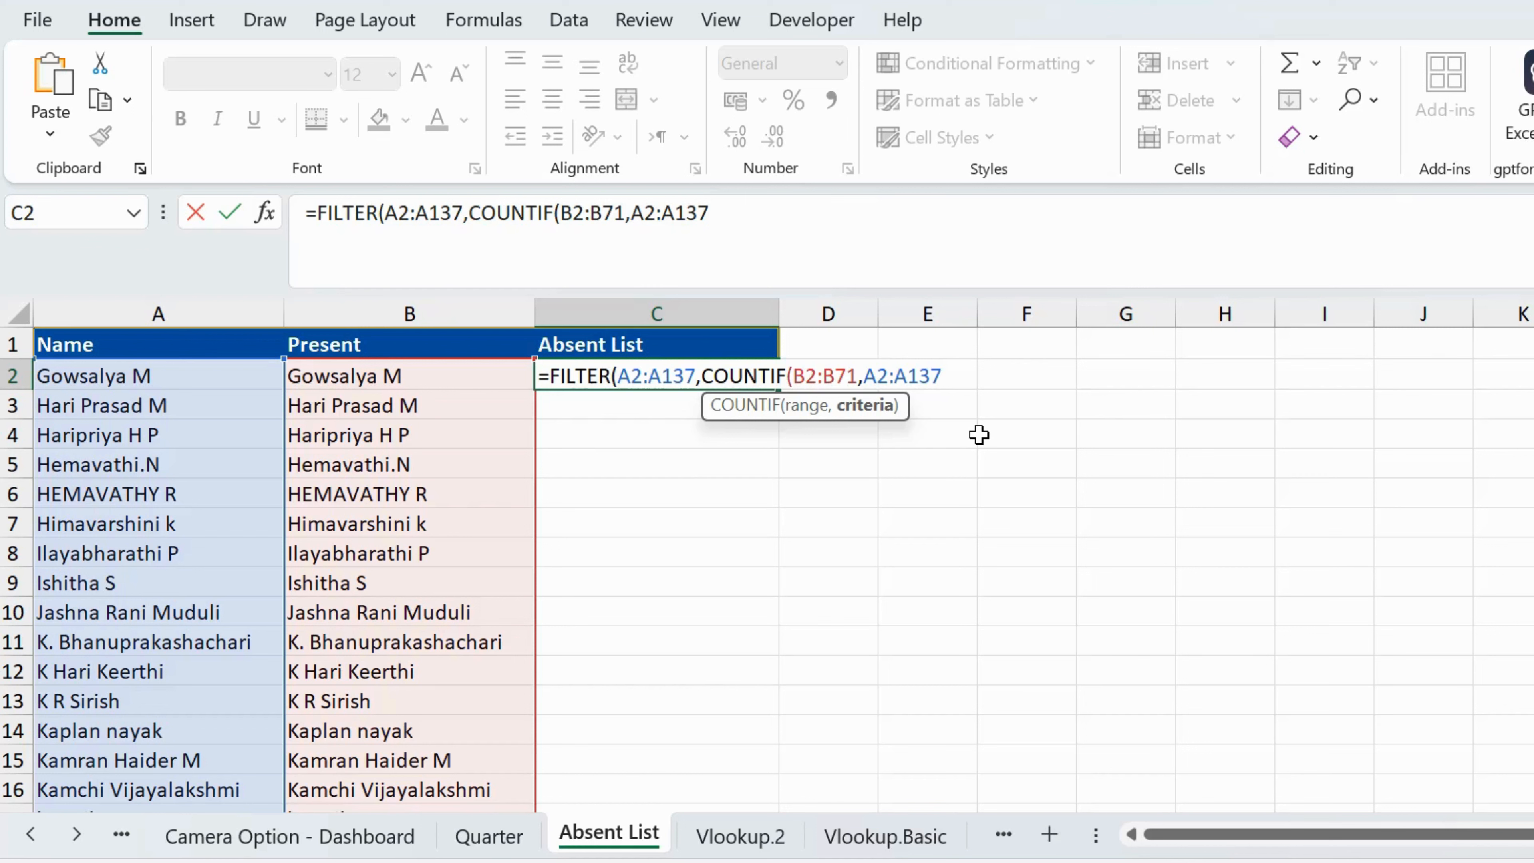
{"action": "type", "text": ")"}
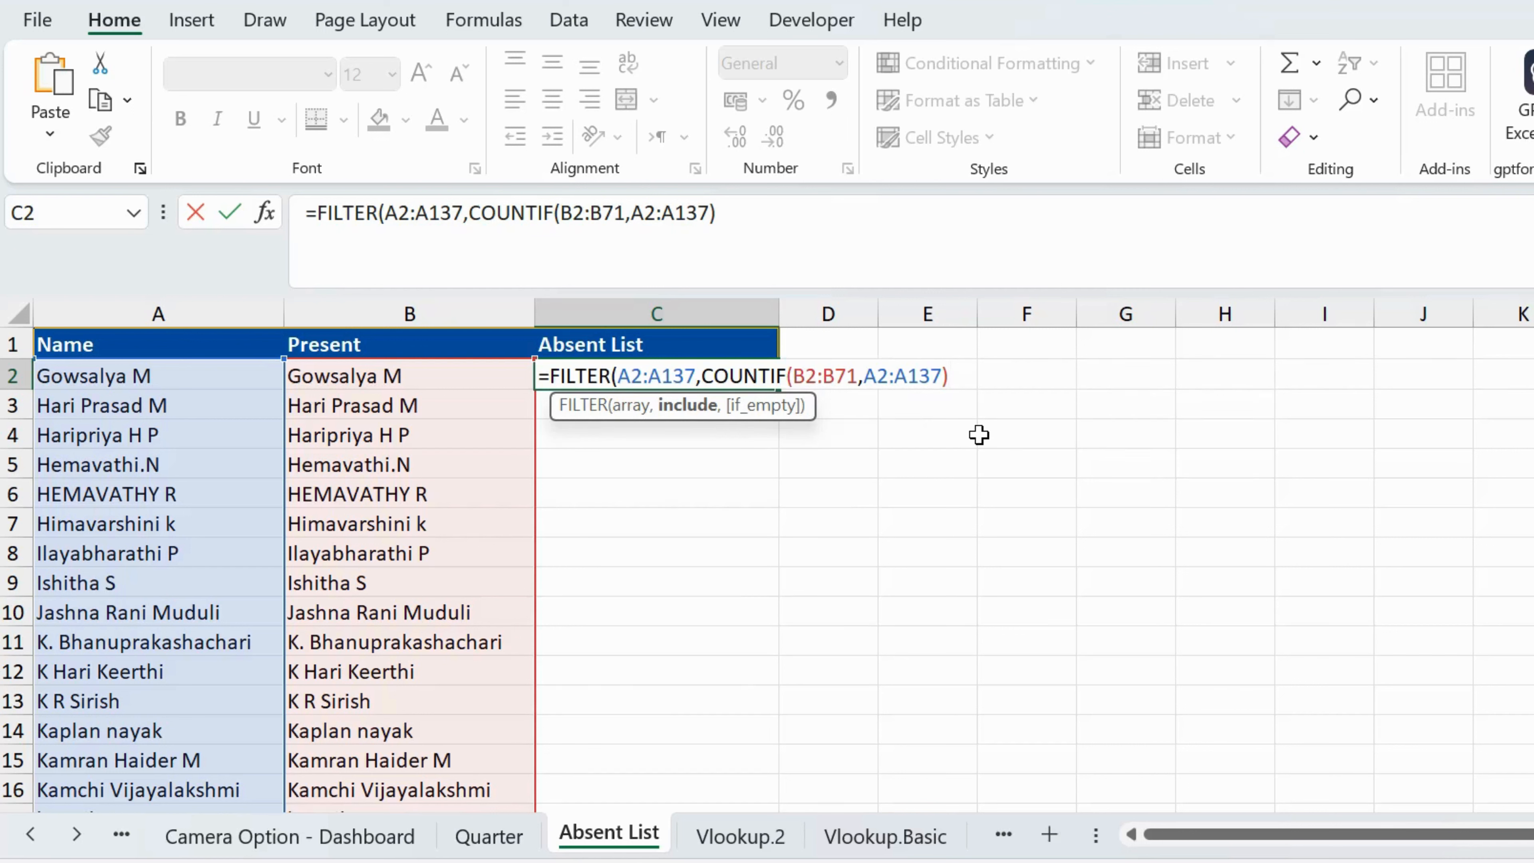
Step: Compare the COUNTIF with =0, then close and enter the FILTER formula in C2
{"action": "type", "text": "=0"}
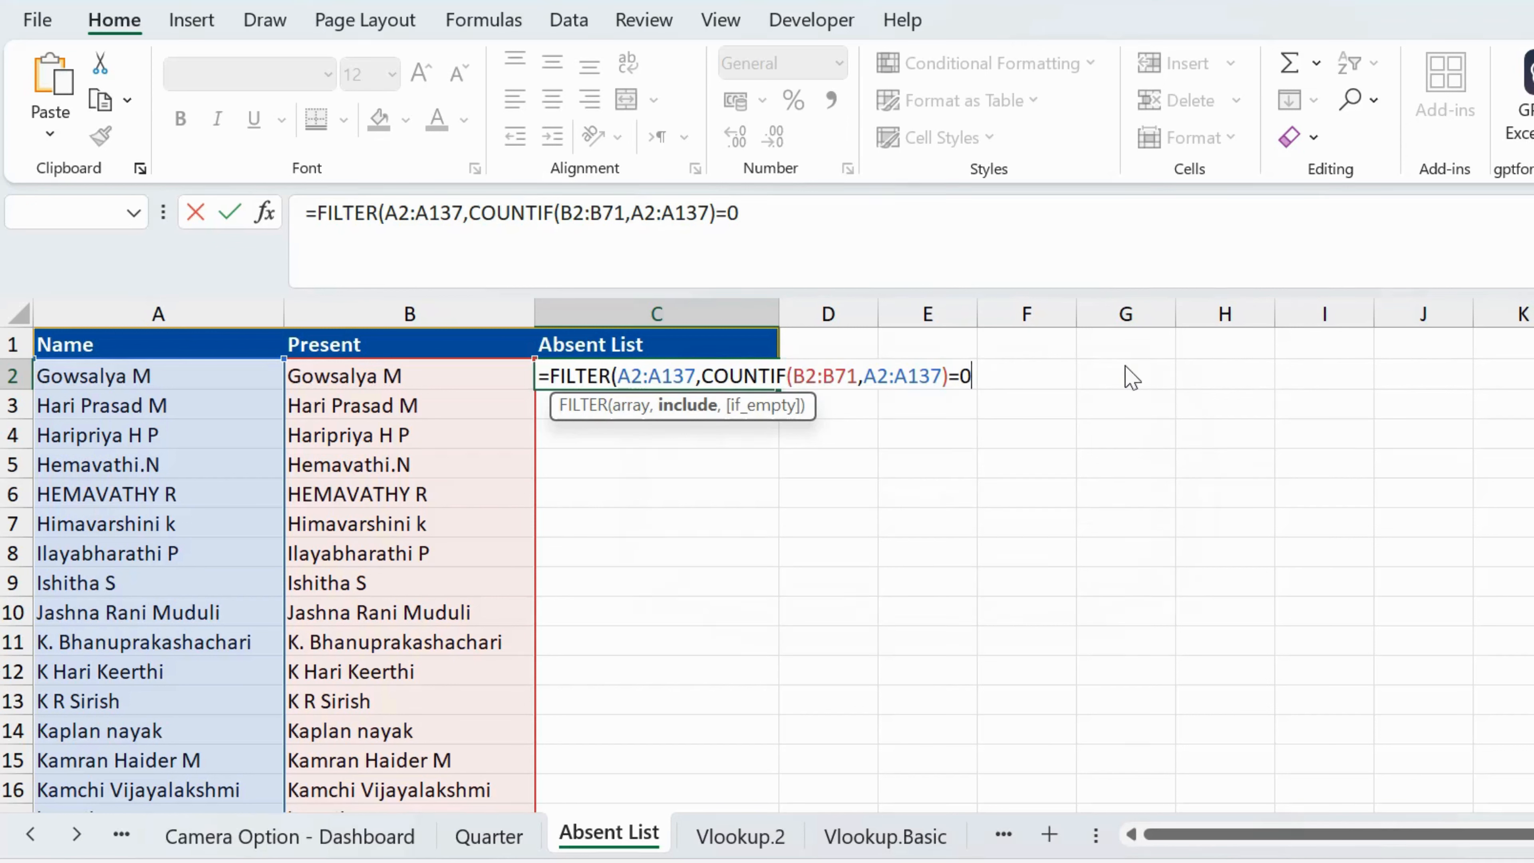
{"action": "type", "text": ")"}
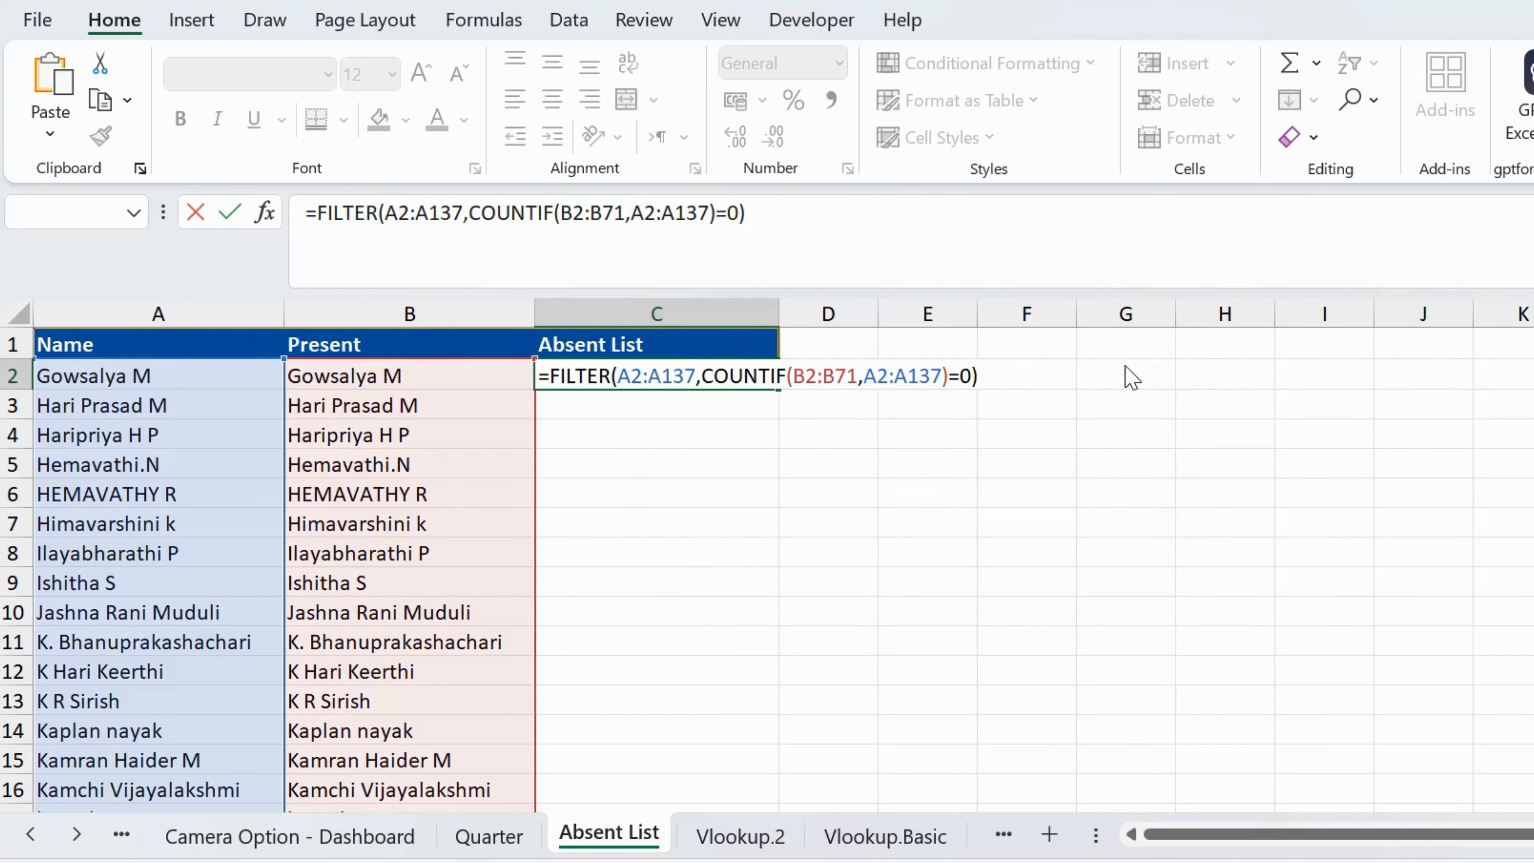
{"action": "key", "text": "Return"}
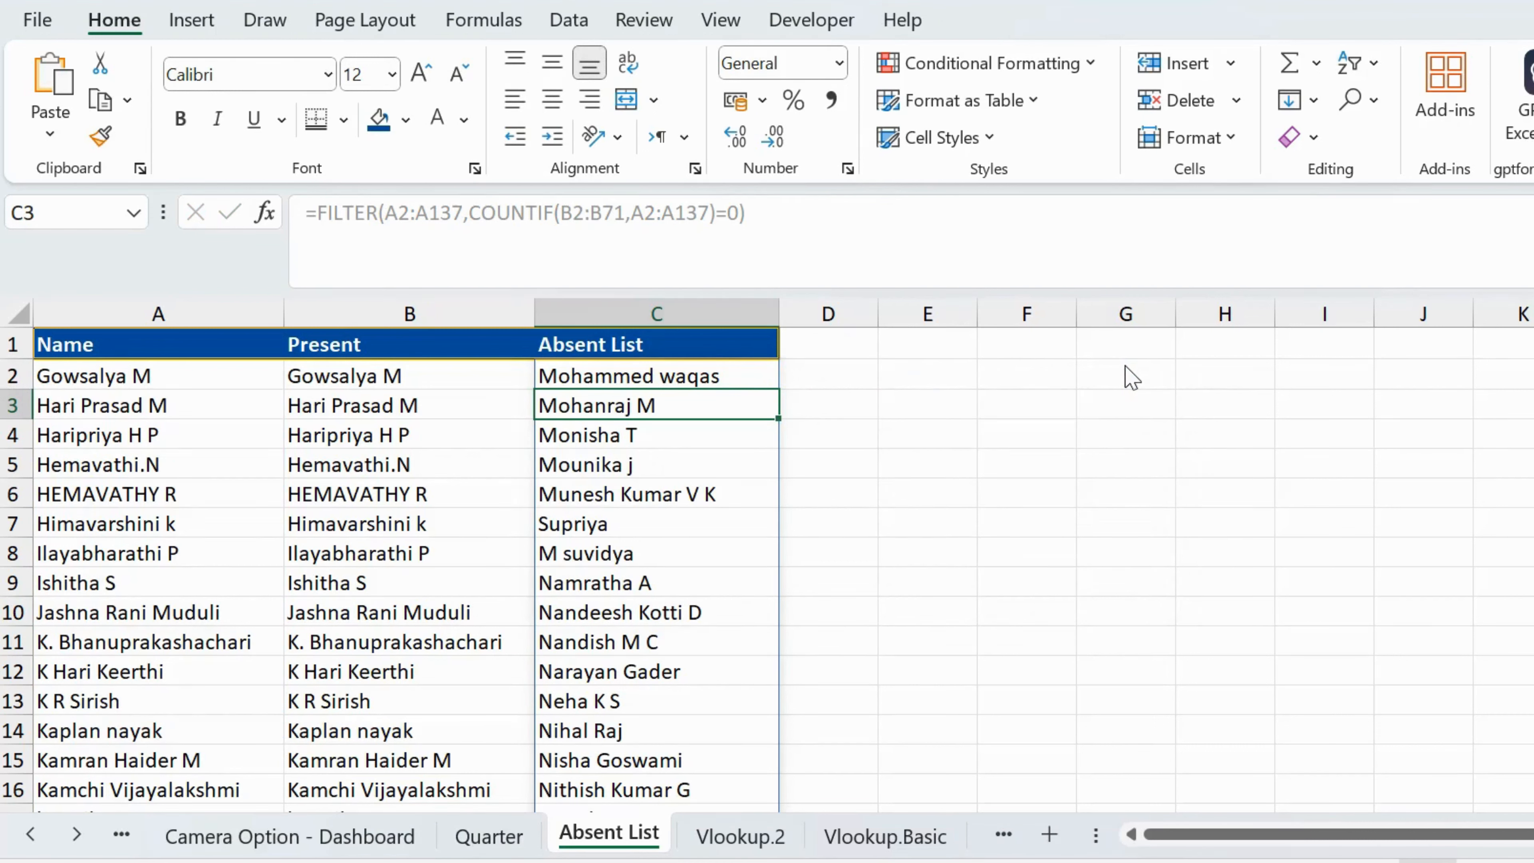
{"action": "key", "text": "Up"}
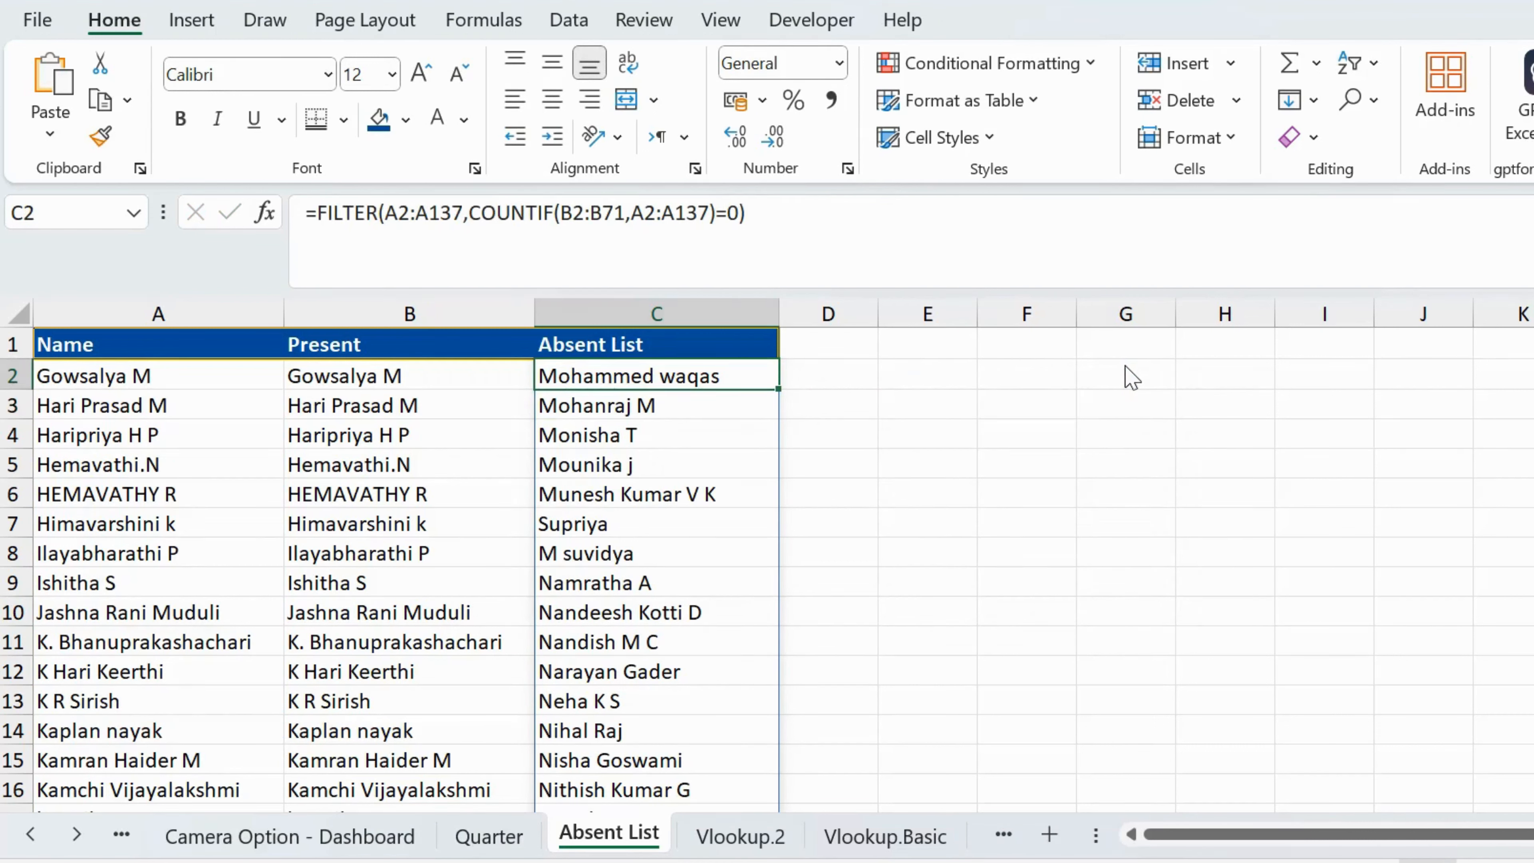
{"action": "key", "text": "shift+Down"}
{"action": "key", "text": "Down"}
{"action": "key", "text": "Left"}
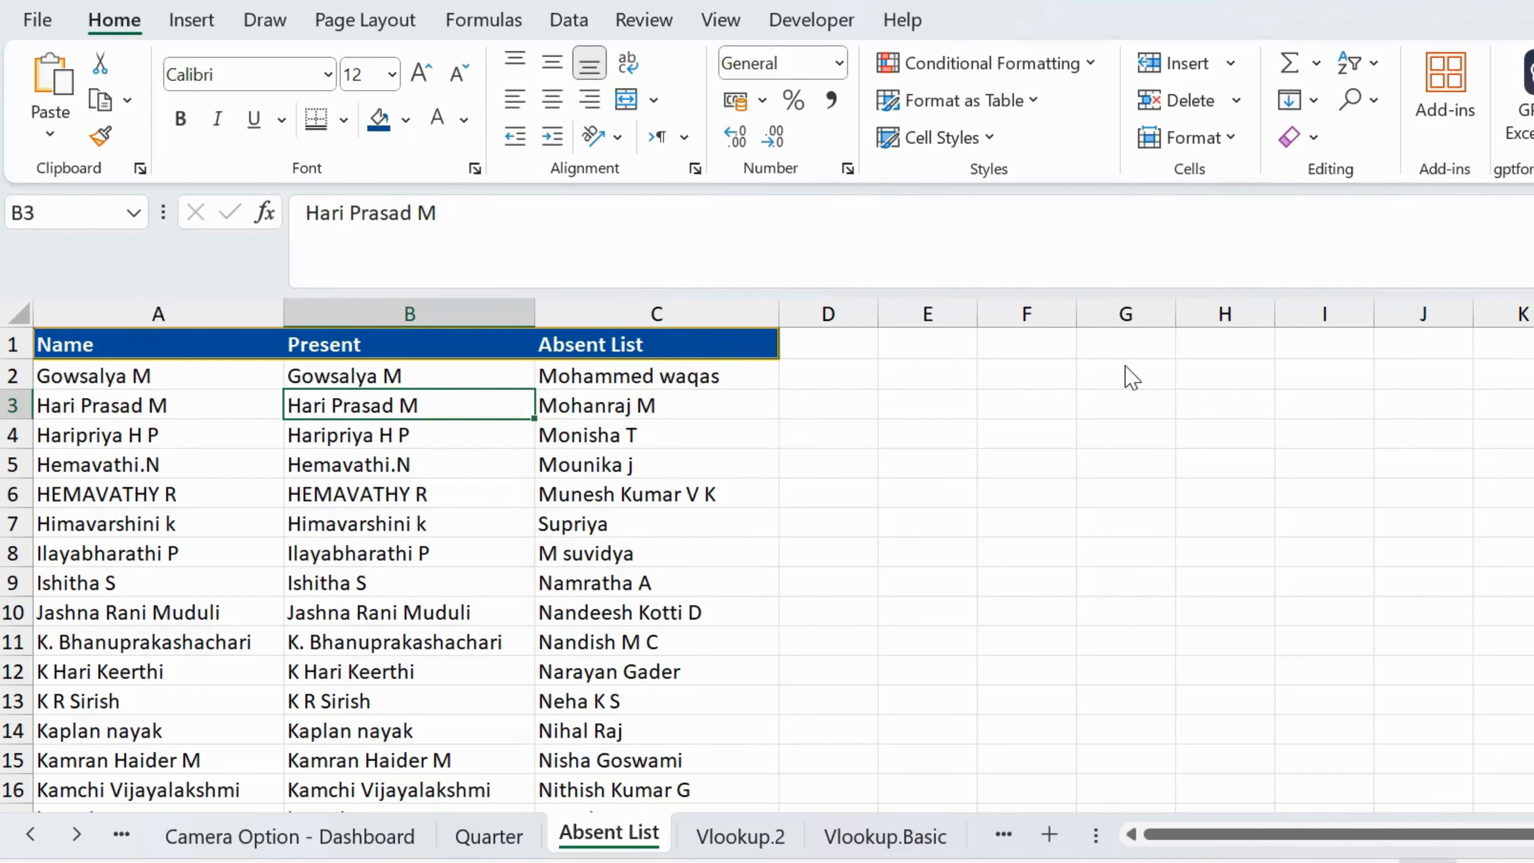
{"action": "key", "text": "Right"}
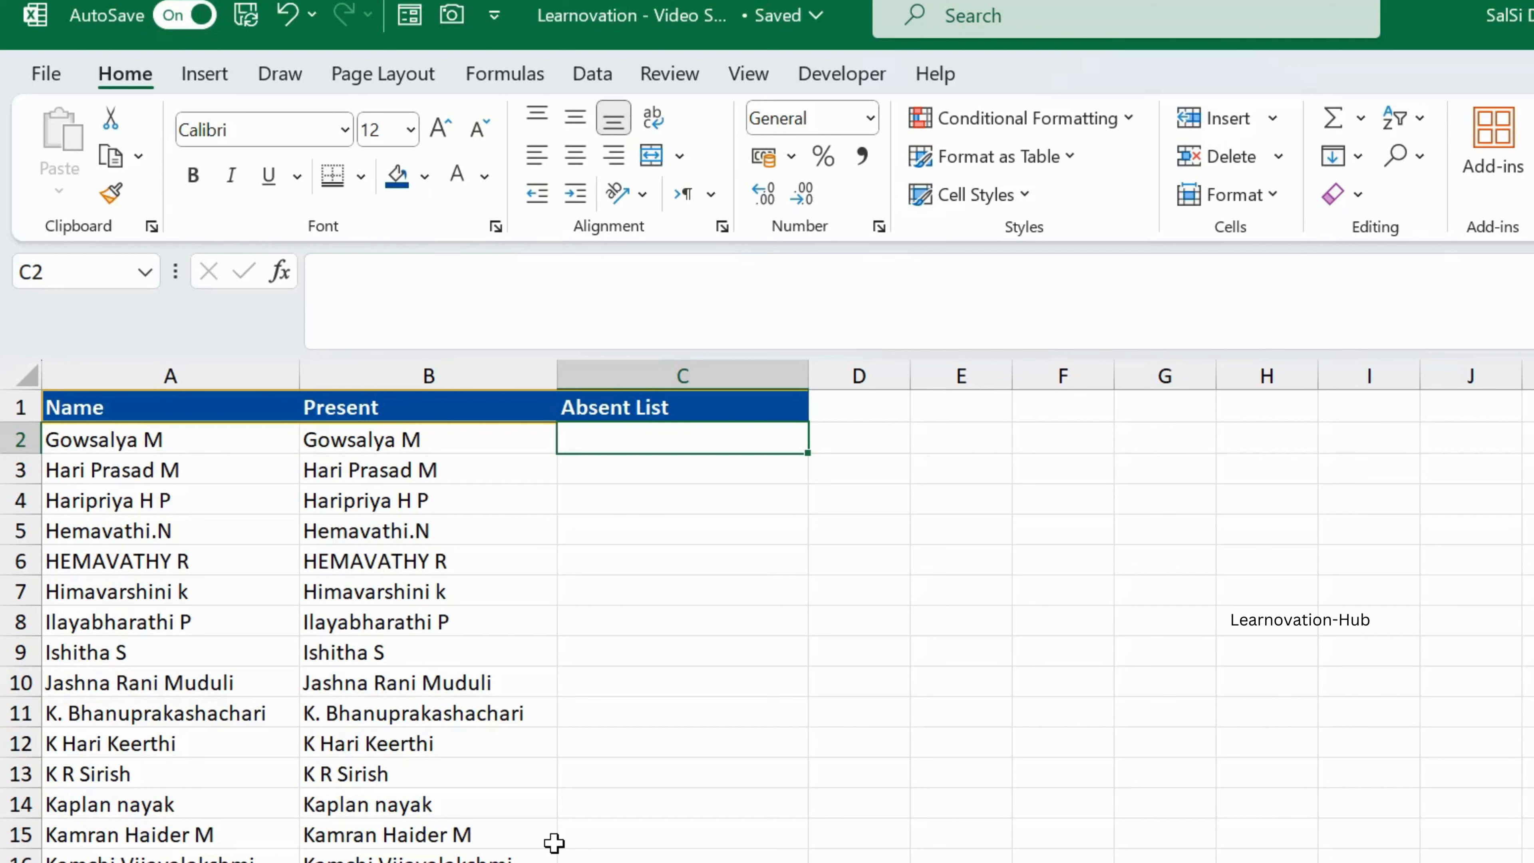
Step: Start a standalone COUNTIF formula in C2 with the Present list, B2:B71, as its range
{"action": "type", "text": "=co"}
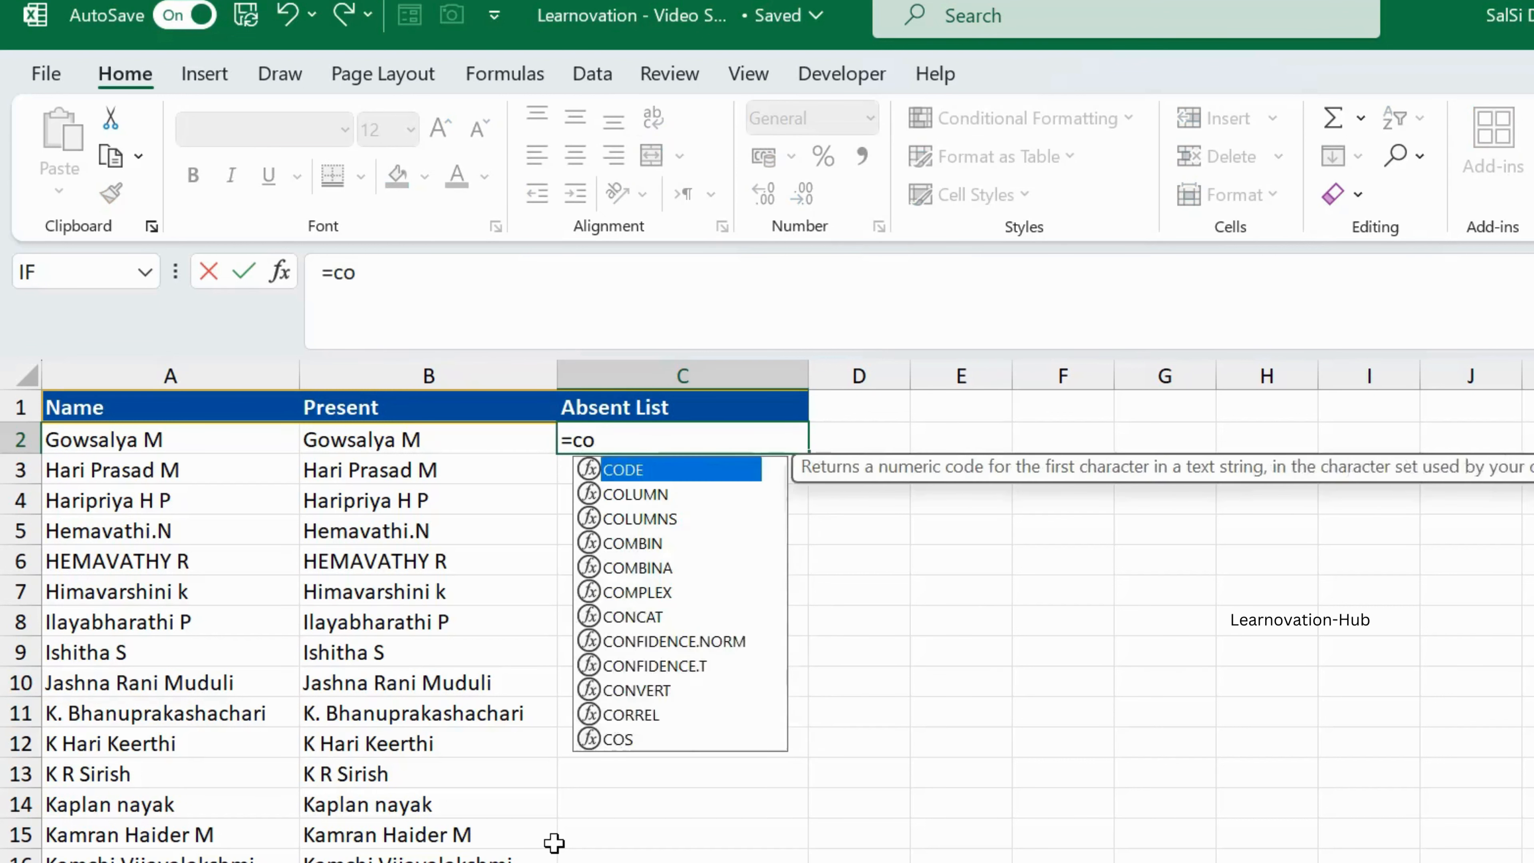
{"action": "type", "text": "untif"}
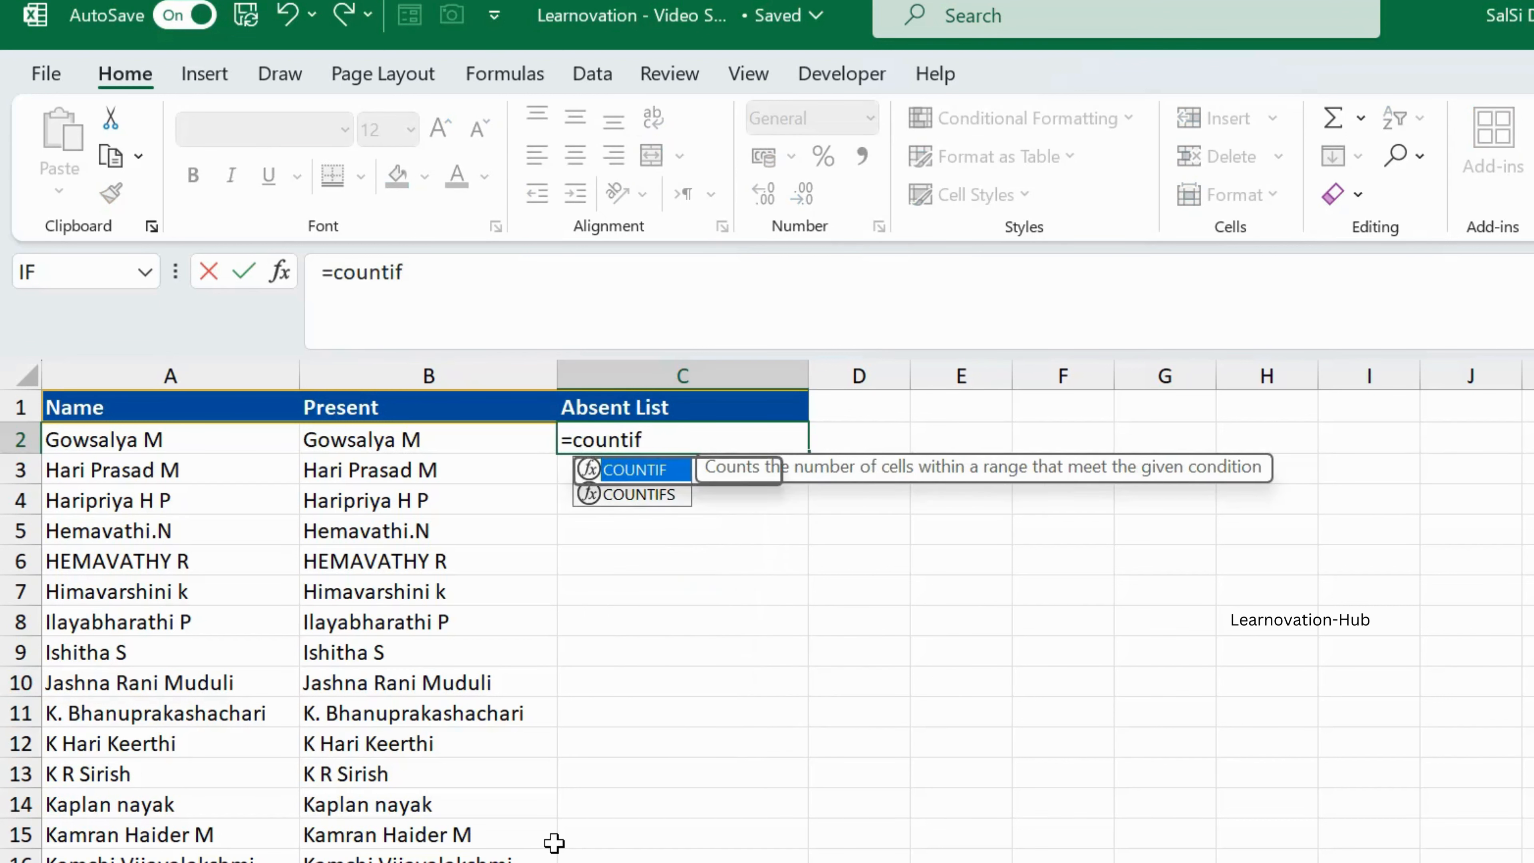
{"action": "key", "text": "Tab"}
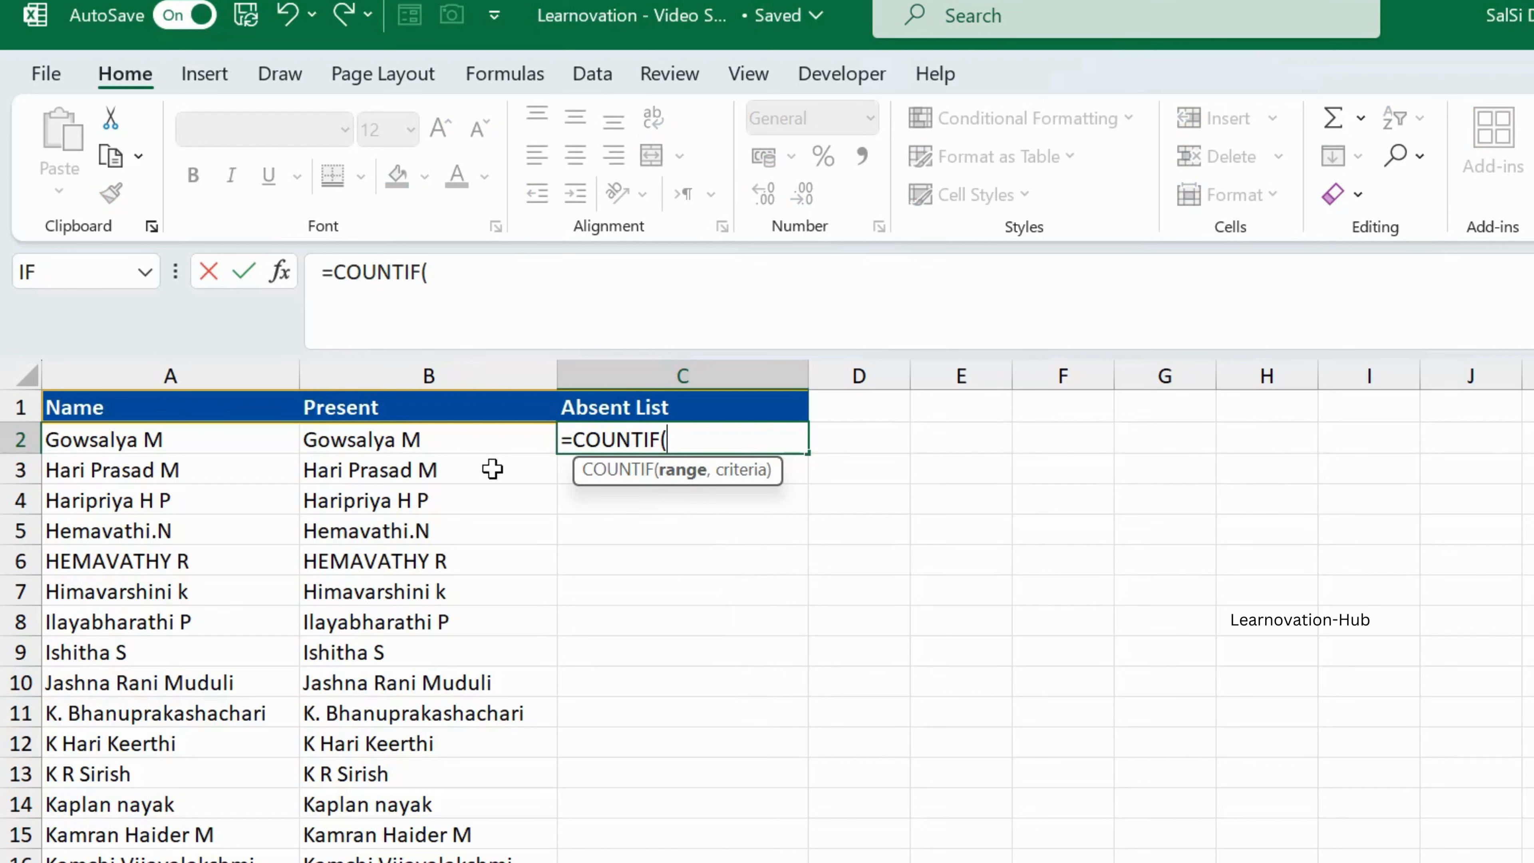
{"action": "left_click", "coordinate": [459, 440]}
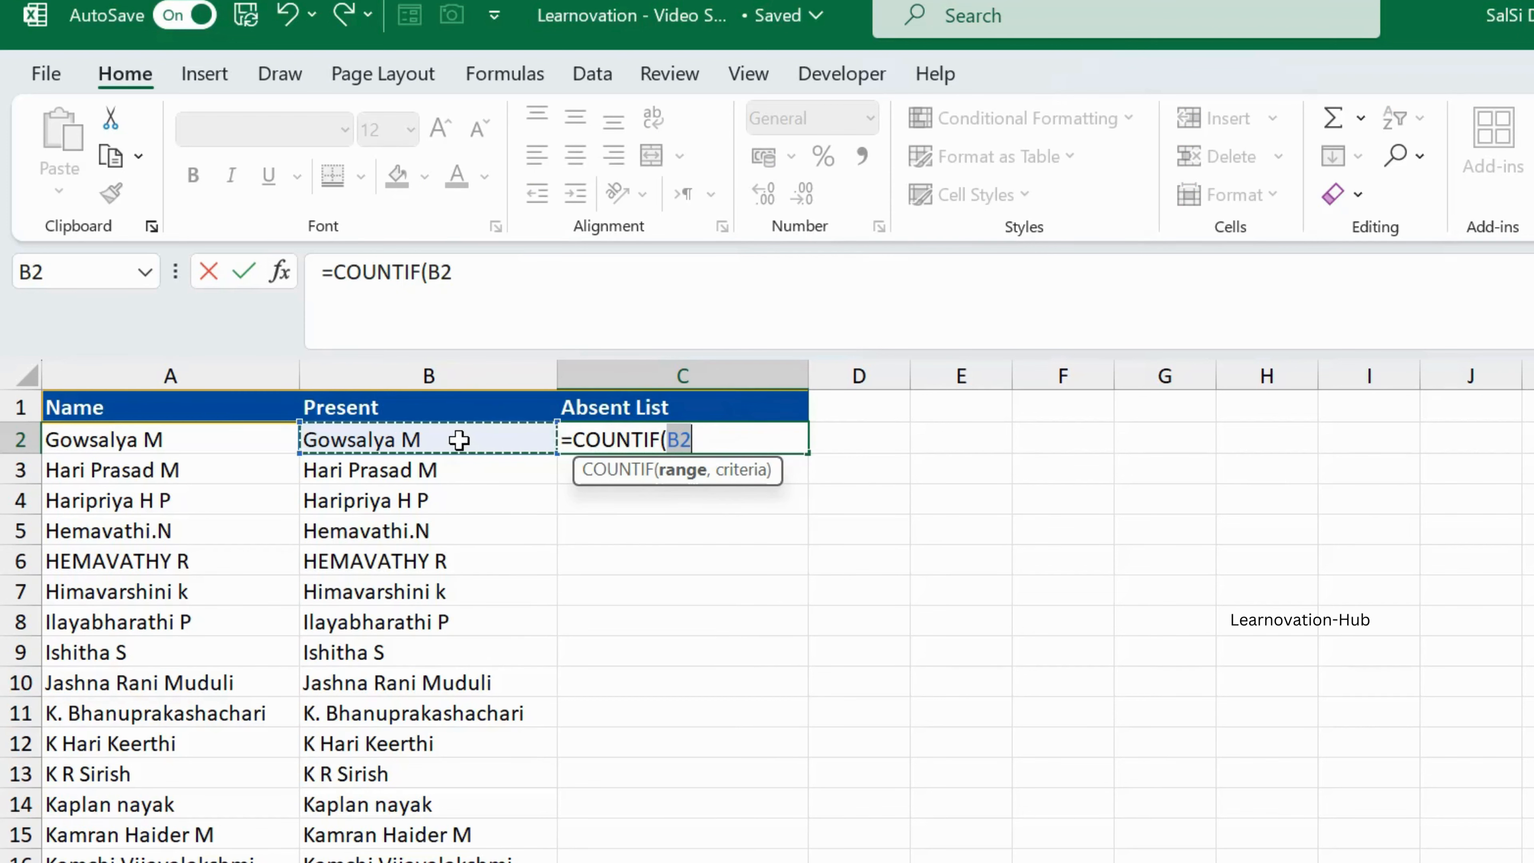
{"action": "key", "text": "shift+Down"}
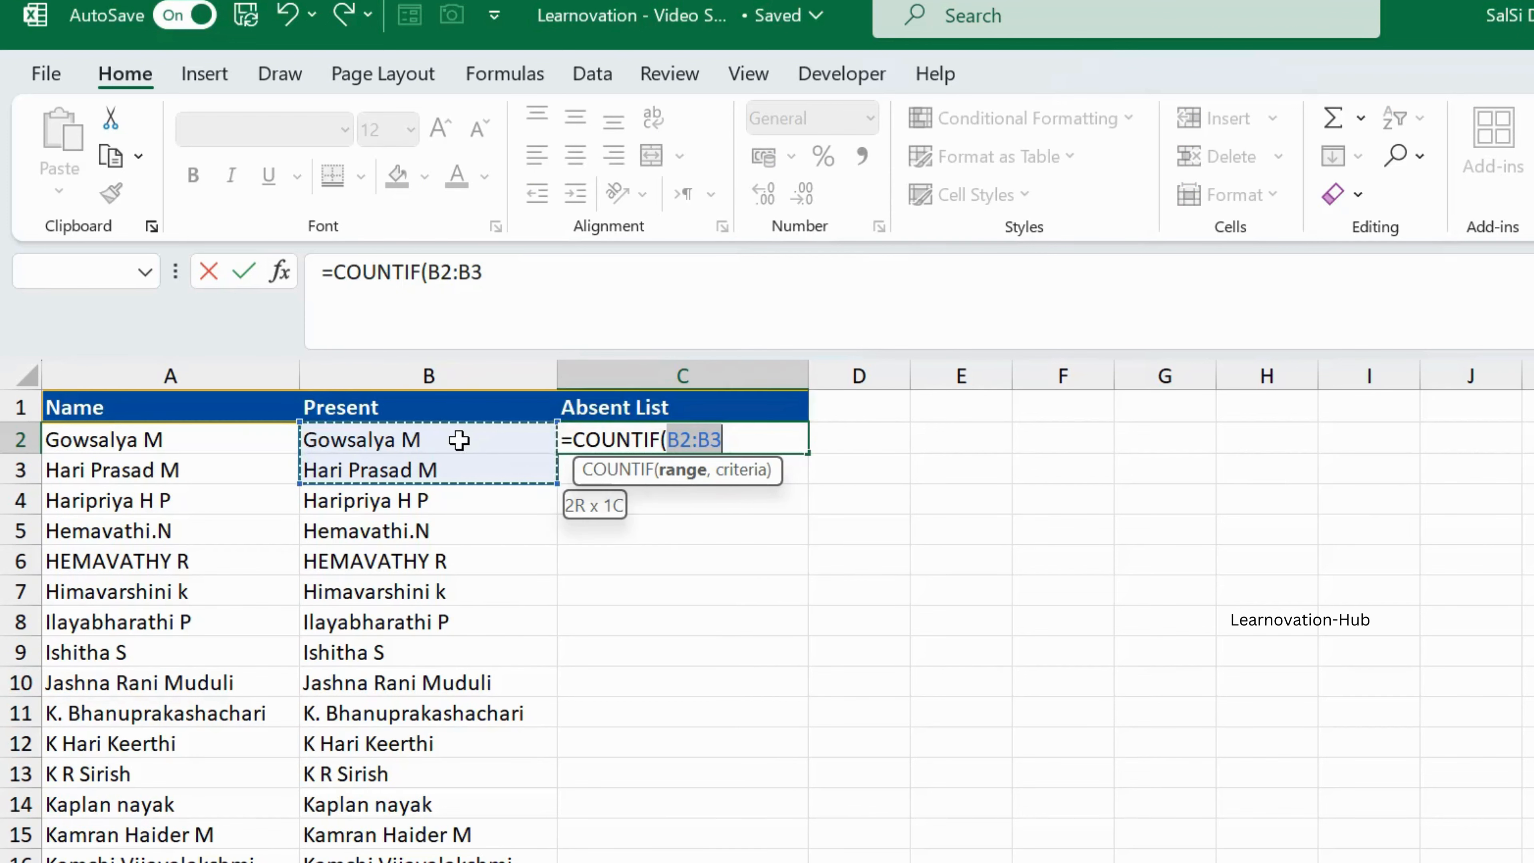
{"action": "key", "text": "ctrl+shift+Down"}
{"action": "type", "text": ","}
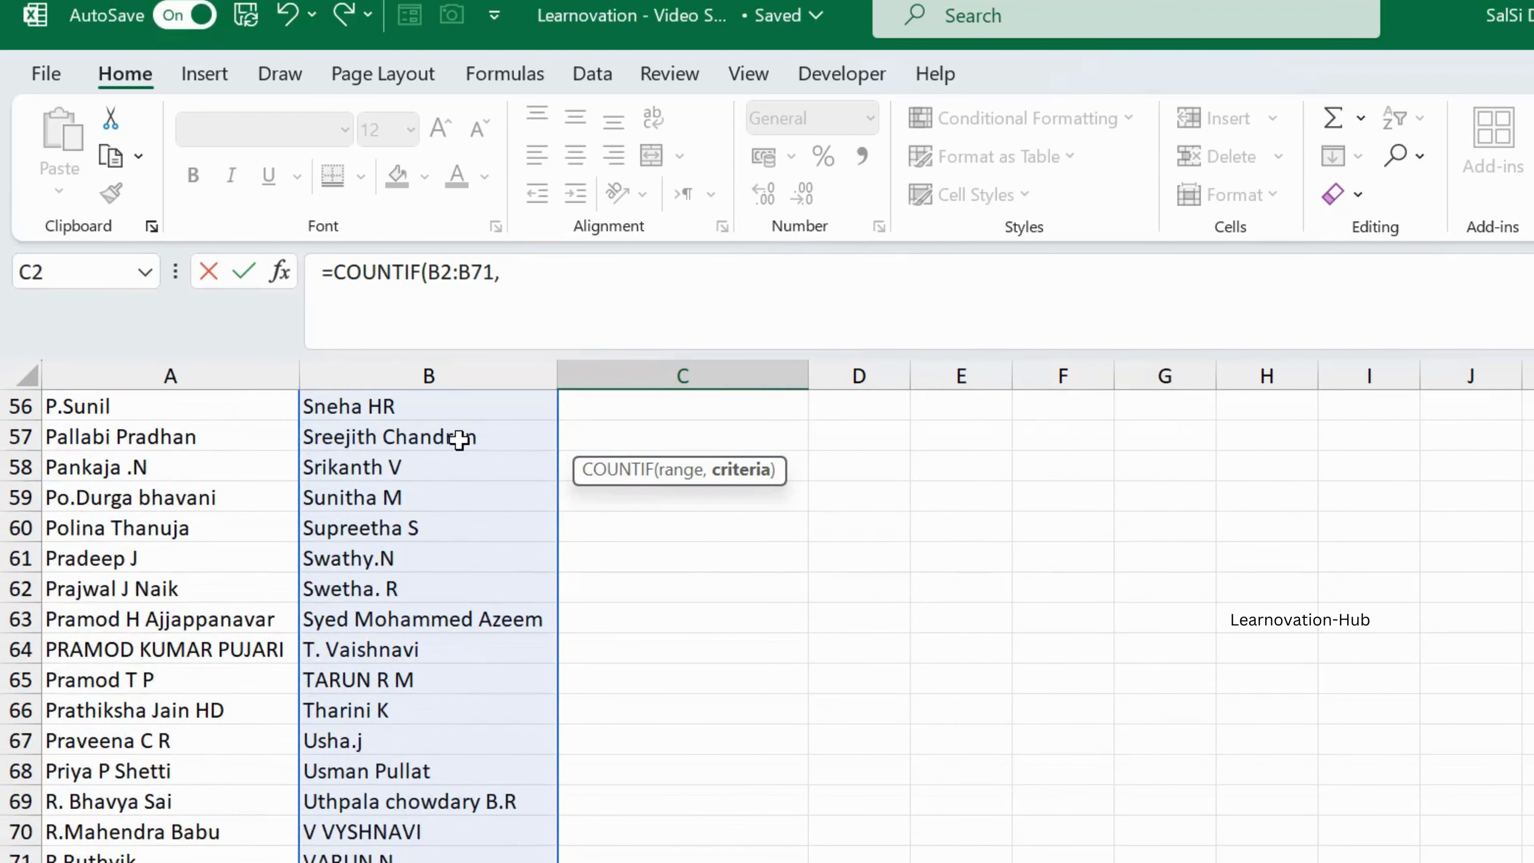
Step: Set the COUNTIF criteria to the full Name list, A2:A137, and enter the formula
{"action": "scroll", "coordinate": [459, 440], "scroll_direction": "up", "scroll_amount": 15}
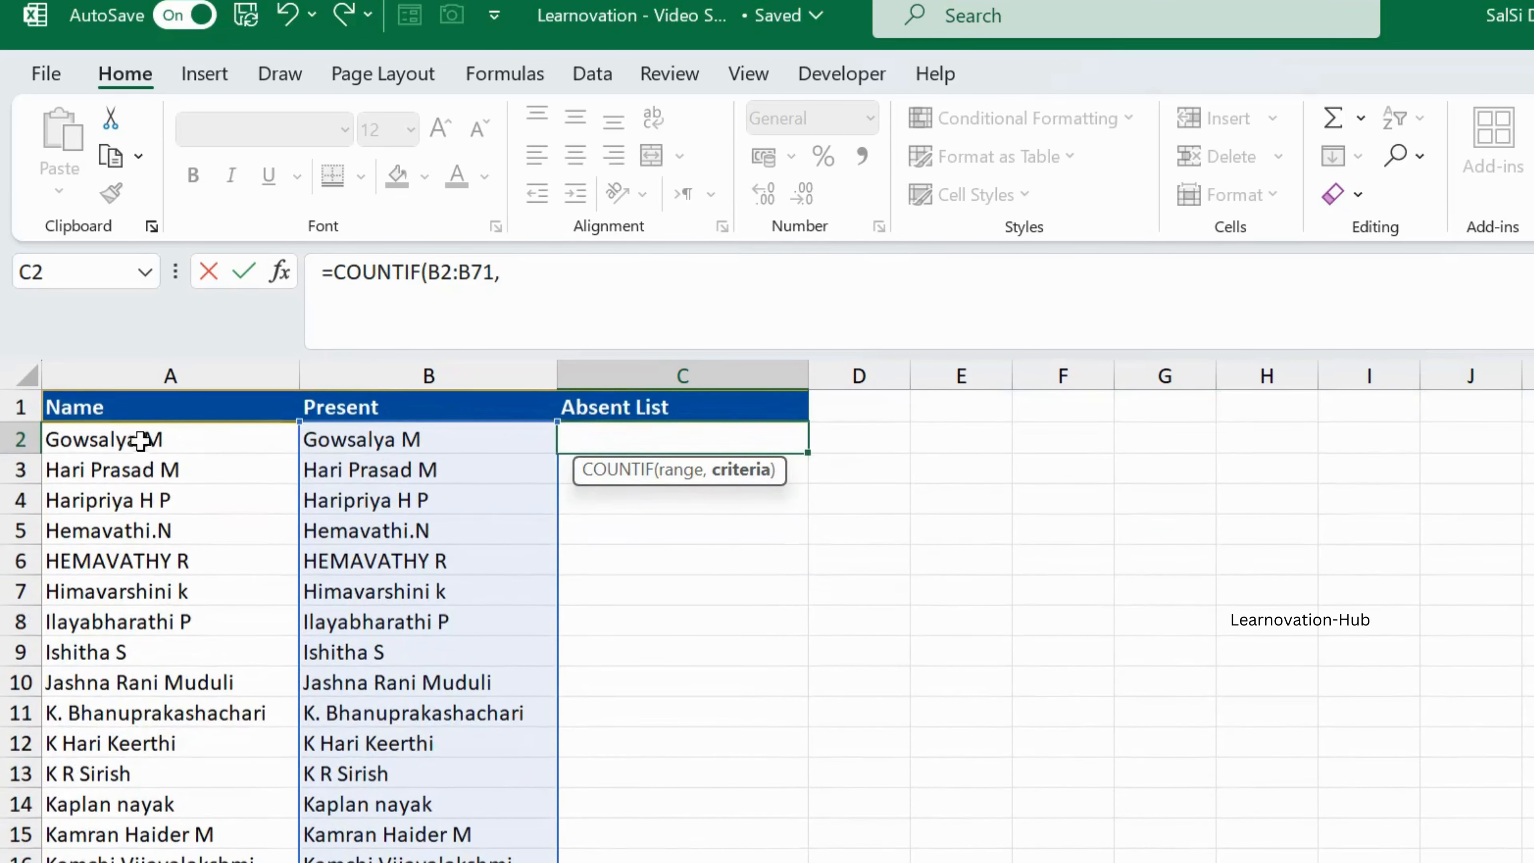
{"action": "left_click", "coordinate": [158, 432]}
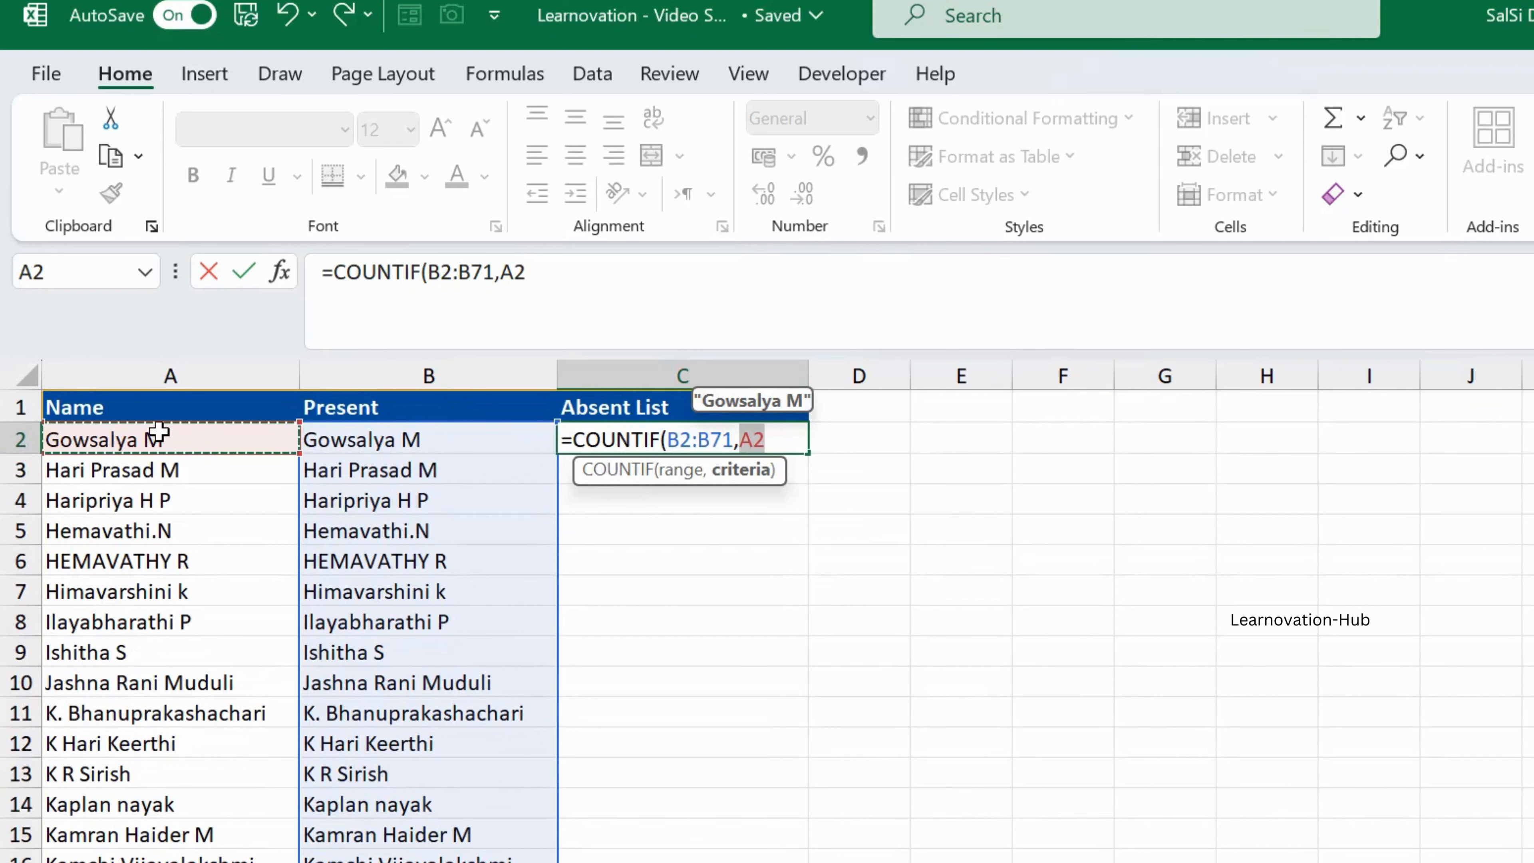
{"action": "key", "text": "shift+Down"}
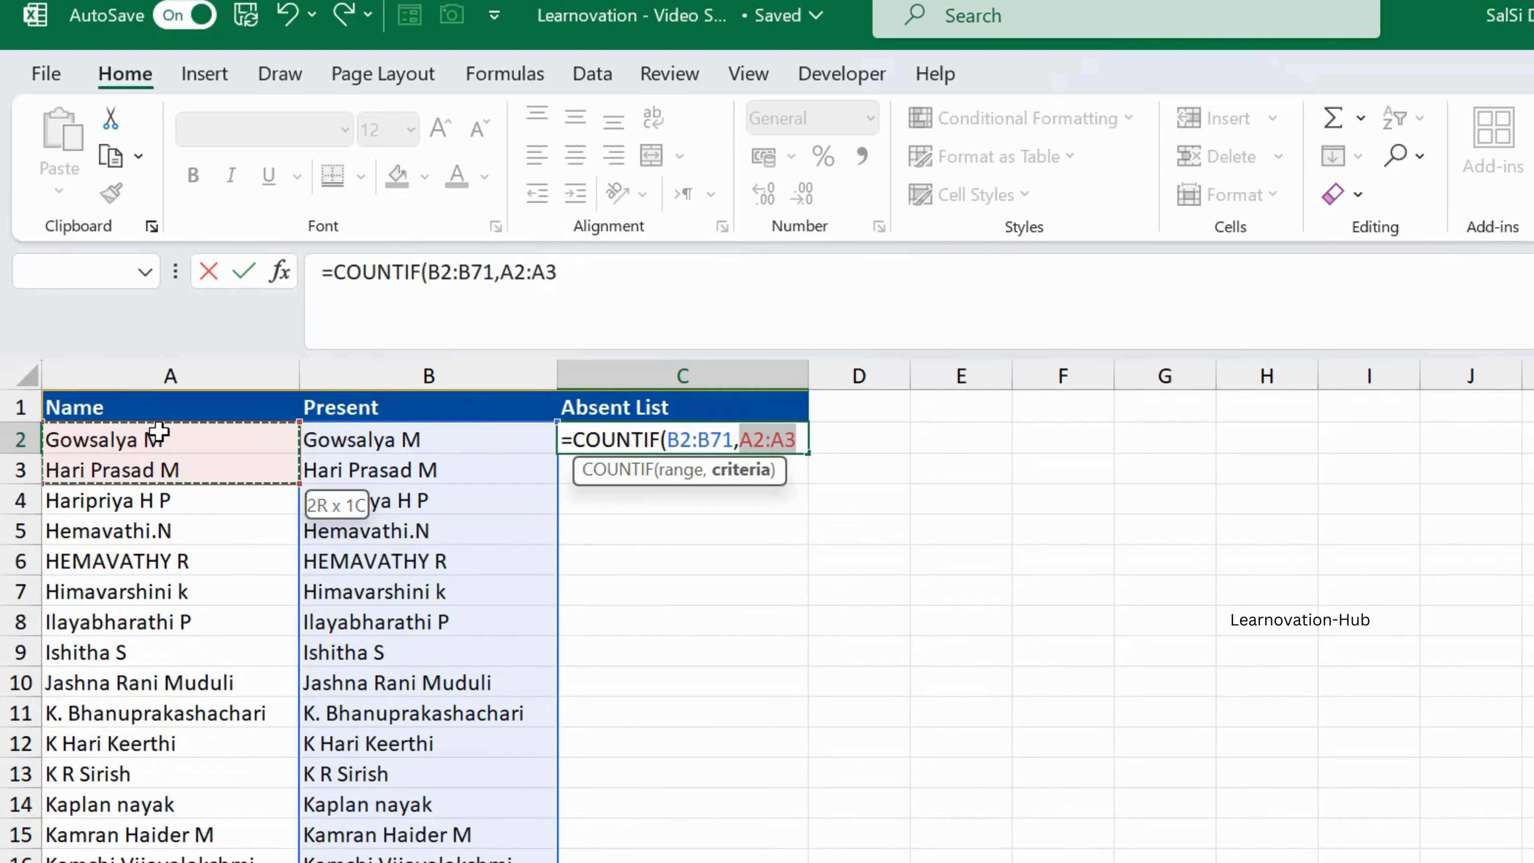
{"action": "key", "text": "ctrl+shift+Down"}
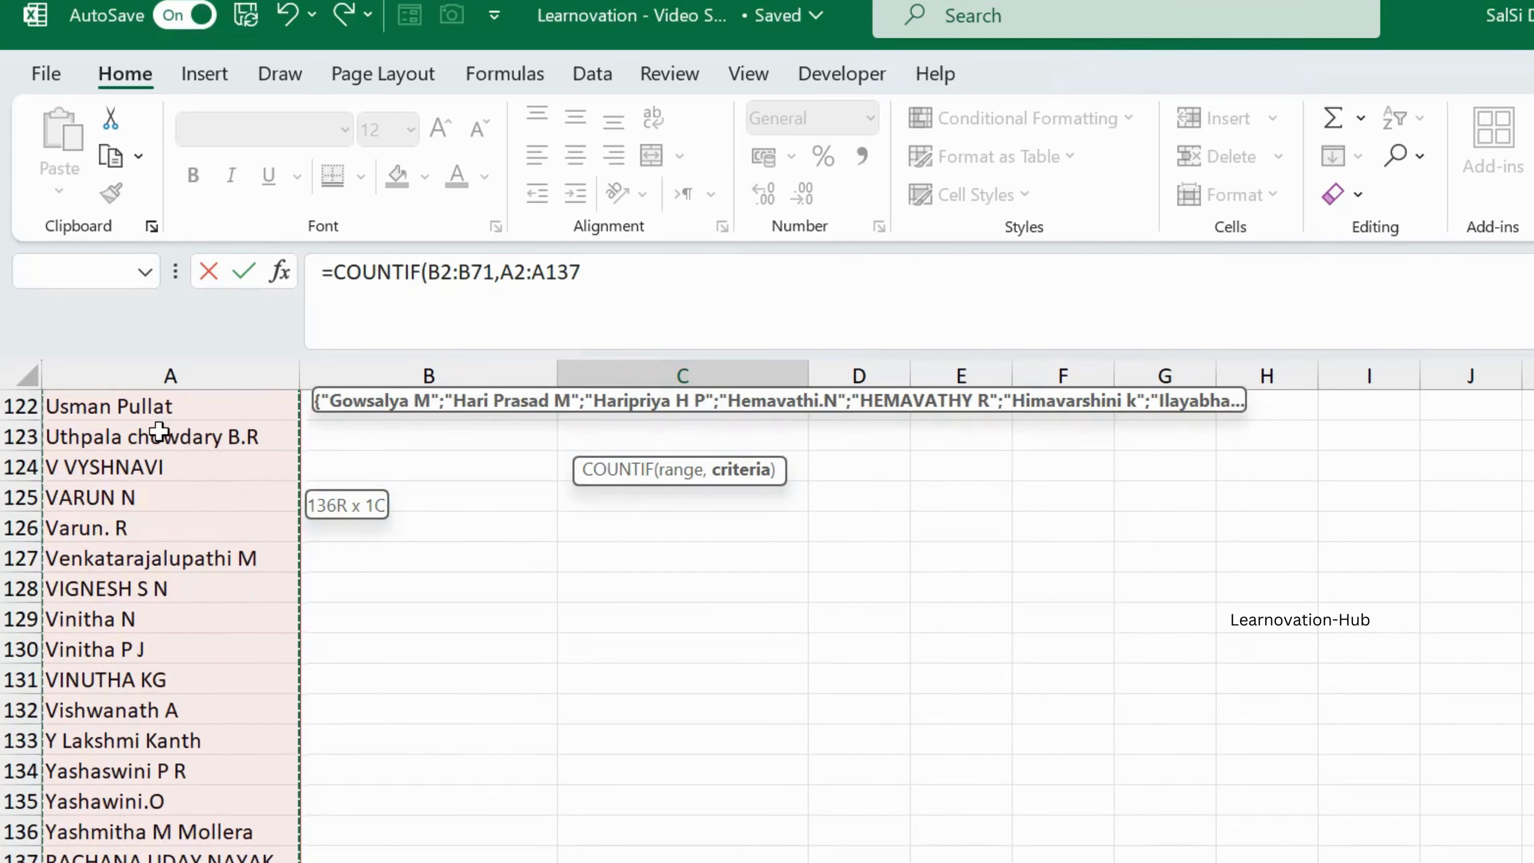
{"action": "key", "text": "Return"}
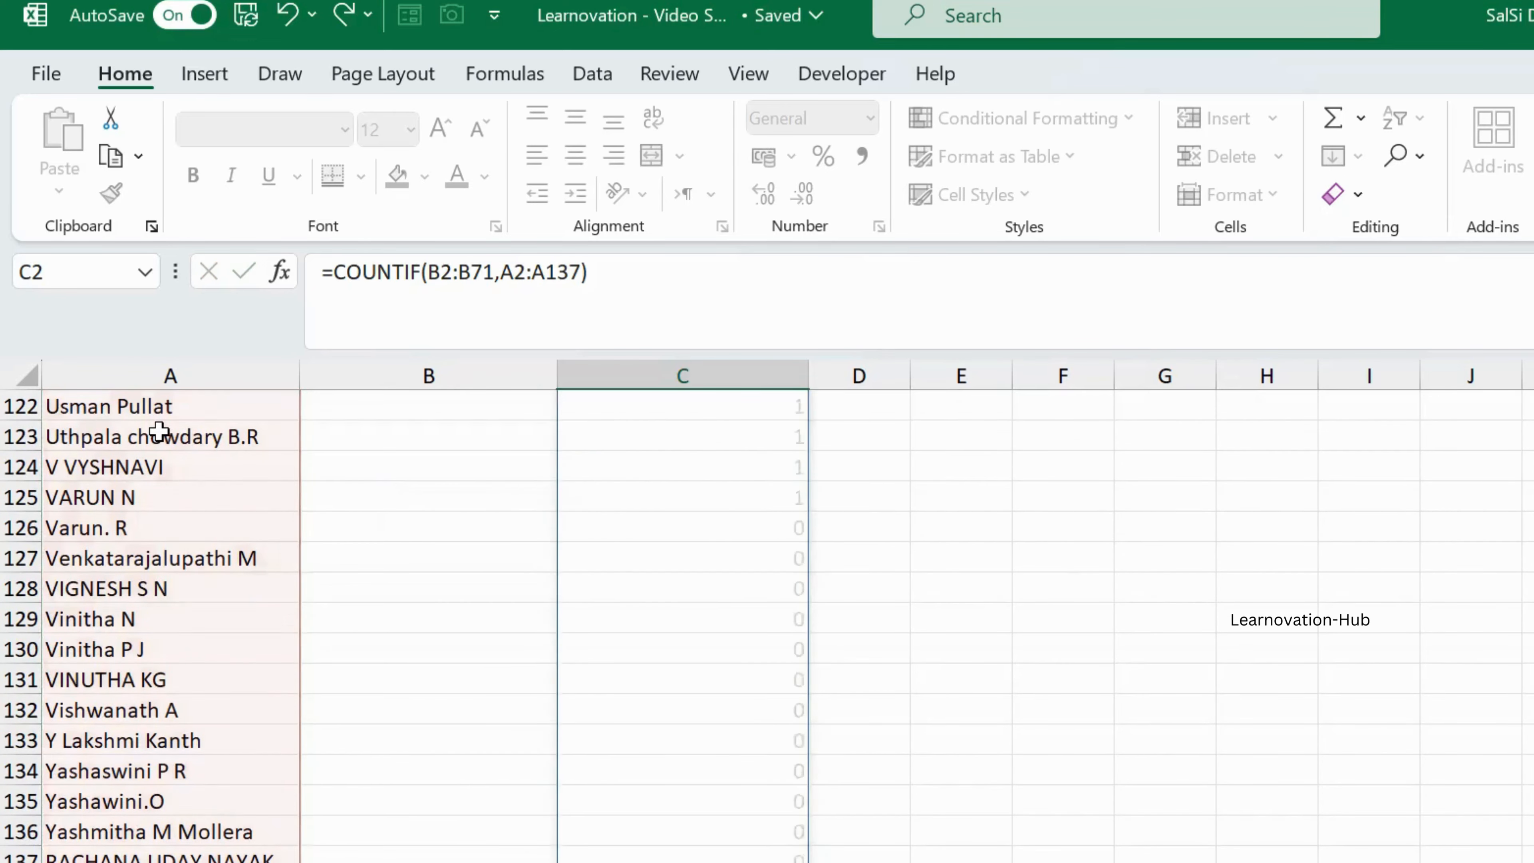
Step: Compare the COUNTIF results in column C with the Name and Present entries, from the first rows to around row 41
{"action": "scroll", "coordinate": [159, 431], "scroll_direction": "up", "scroll_amount": 1}
{"action": "key", "text": "Down"}
{"action": "key", "text": "Down"}
{"action": "key", "text": "Down"}
{"action": "key", "text": "Down"}
{"action": "key", "text": "Down"}
{"action": "key", "text": "Down"}
{"action": "key", "text": "Down"}
{"action": "key", "text": "Down"}
{"action": "key", "text": "Down"}
{"action": "key", "text": "Down"}
{"action": "key", "text": "Down"}
{"action": "key", "text": "Down"}
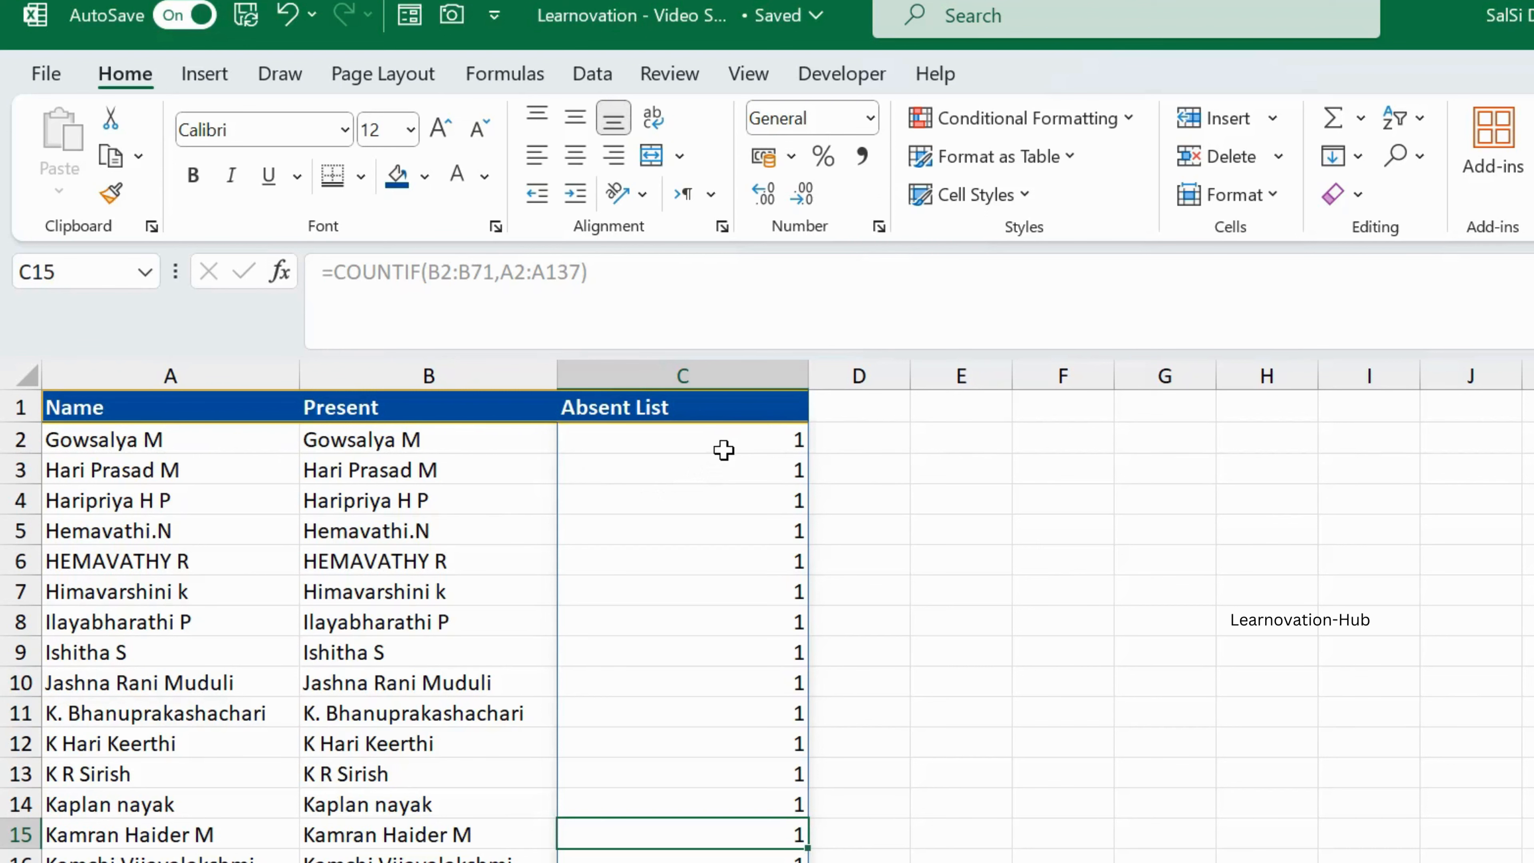
{"action": "left_click", "coordinate": [240, 449]}
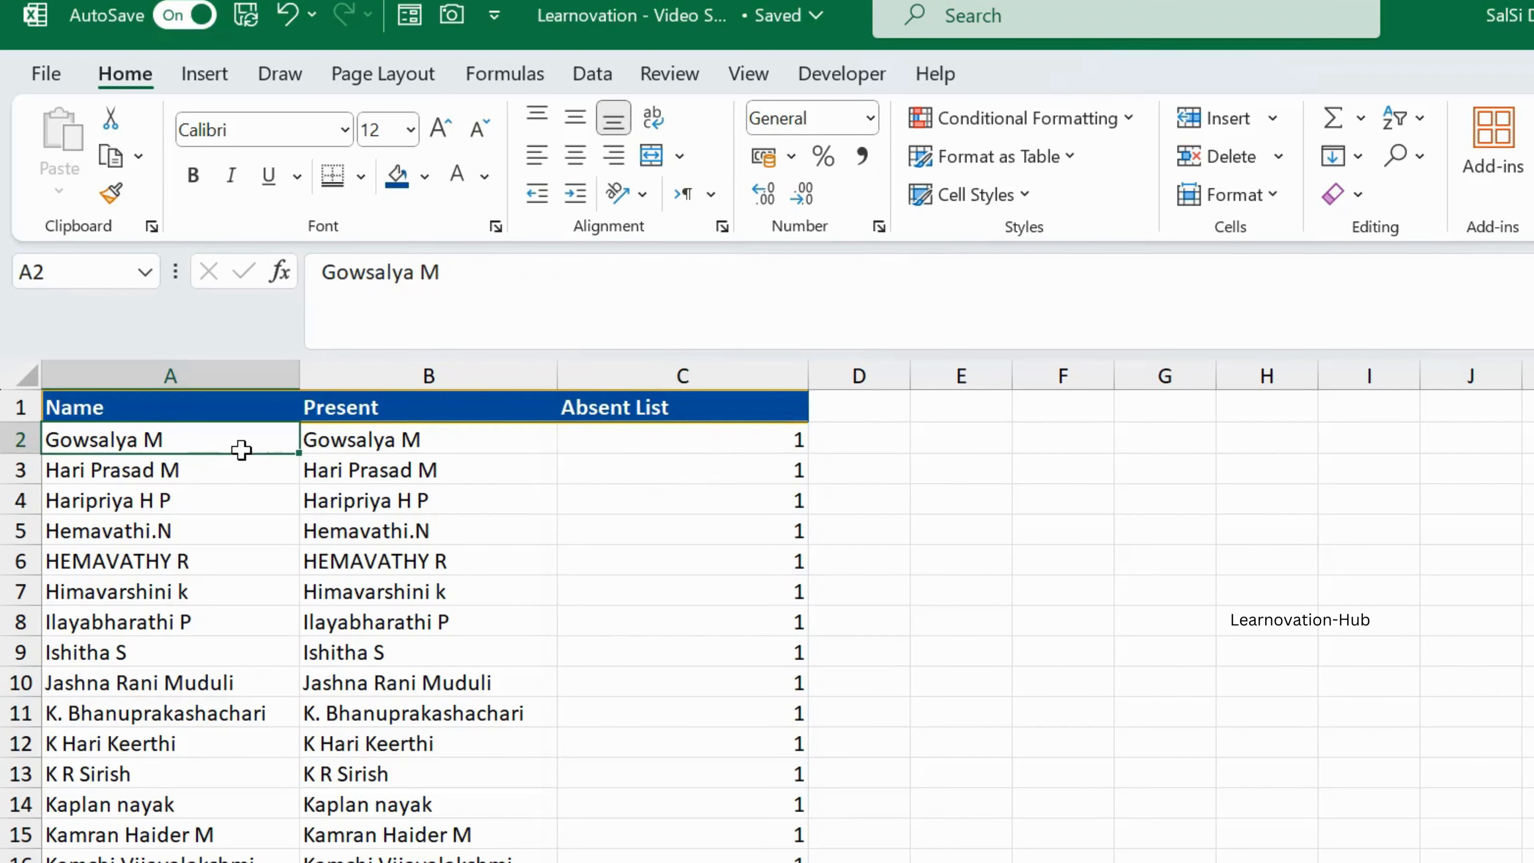
{"action": "key", "text": "Right"}
{"action": "key", "text": "Right"}
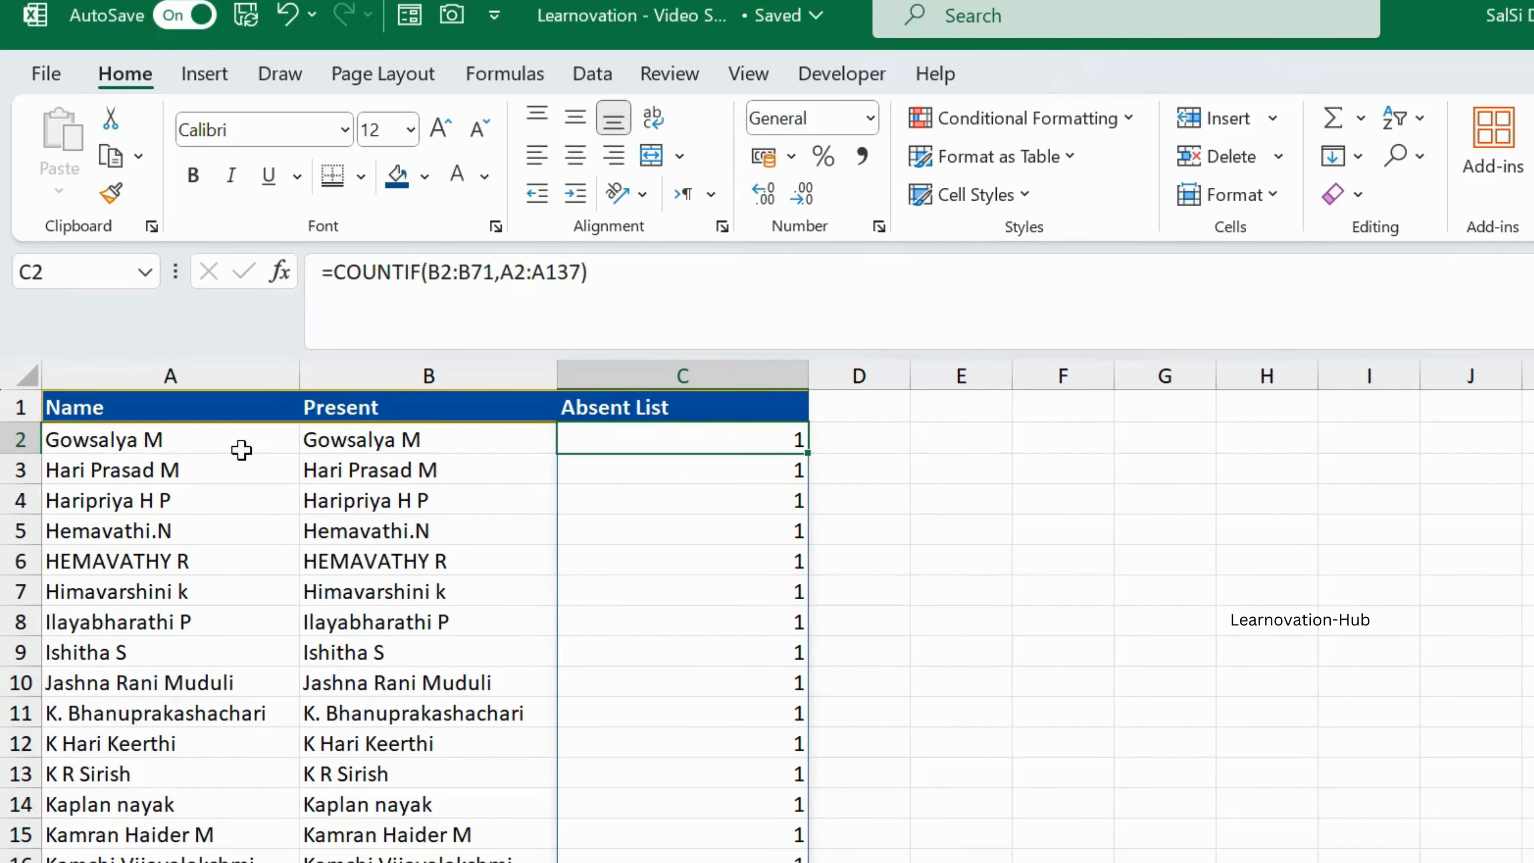
{"action": "scroll", "coordinate": [703, 620], "scroll_direction": "down", "scroll_amount": 11}
{"action": "left_click", "coordinate": [703, 619]}
{"action": "left_click", "coordinate": [495, 607]}
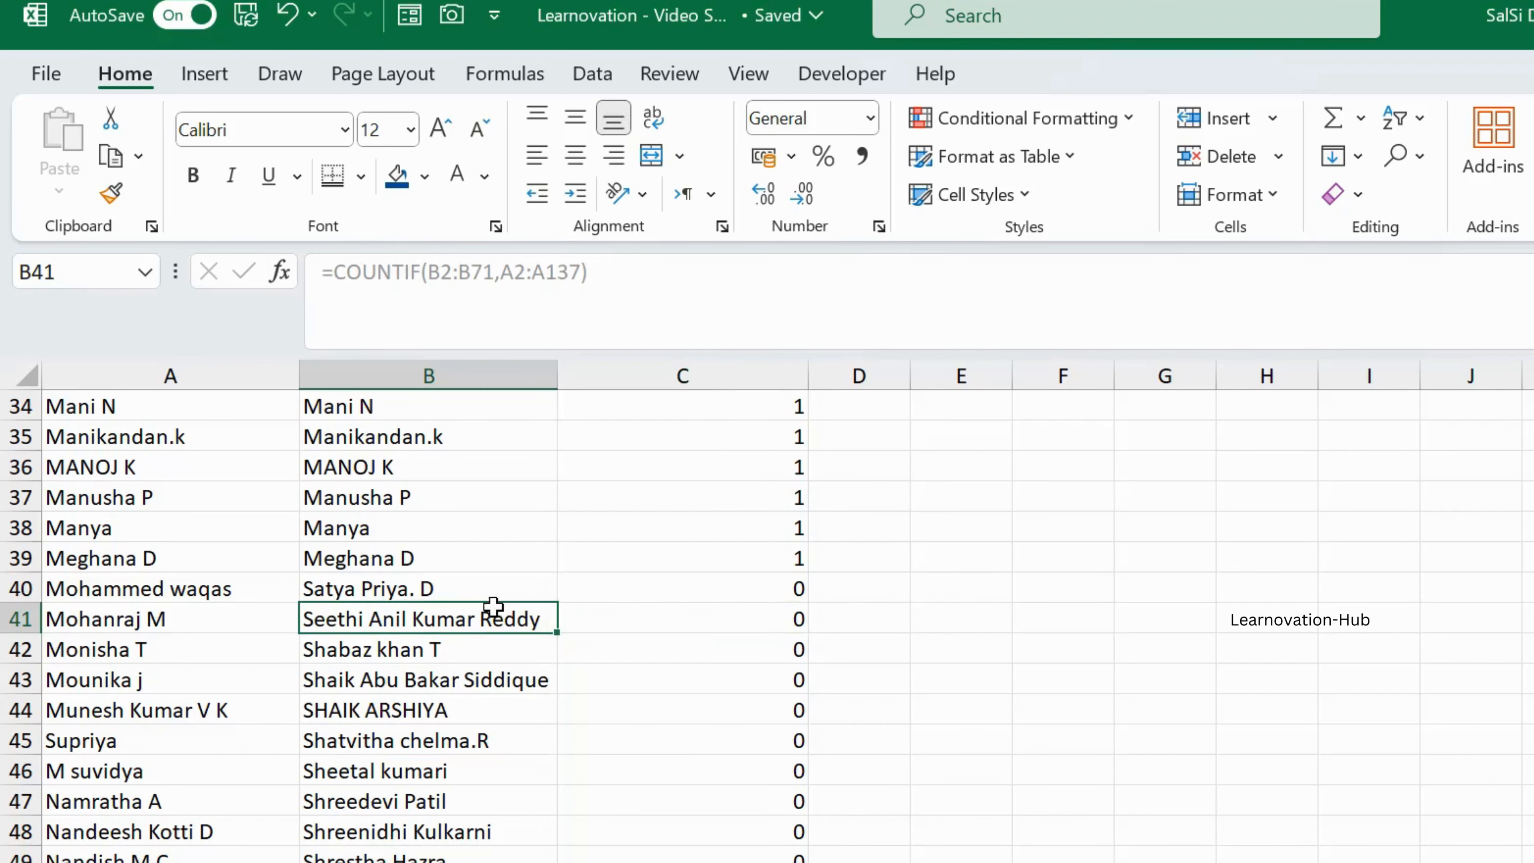